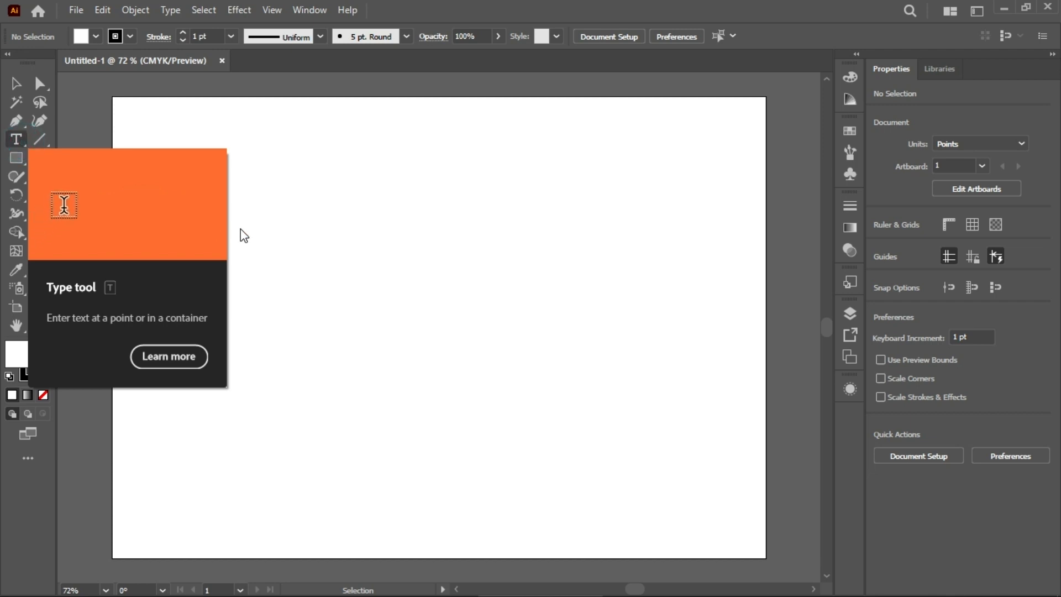
# - Create 18 pt point text reading "hello world" in the upper-left area of the artboard
pyautogui.click(16, 142)
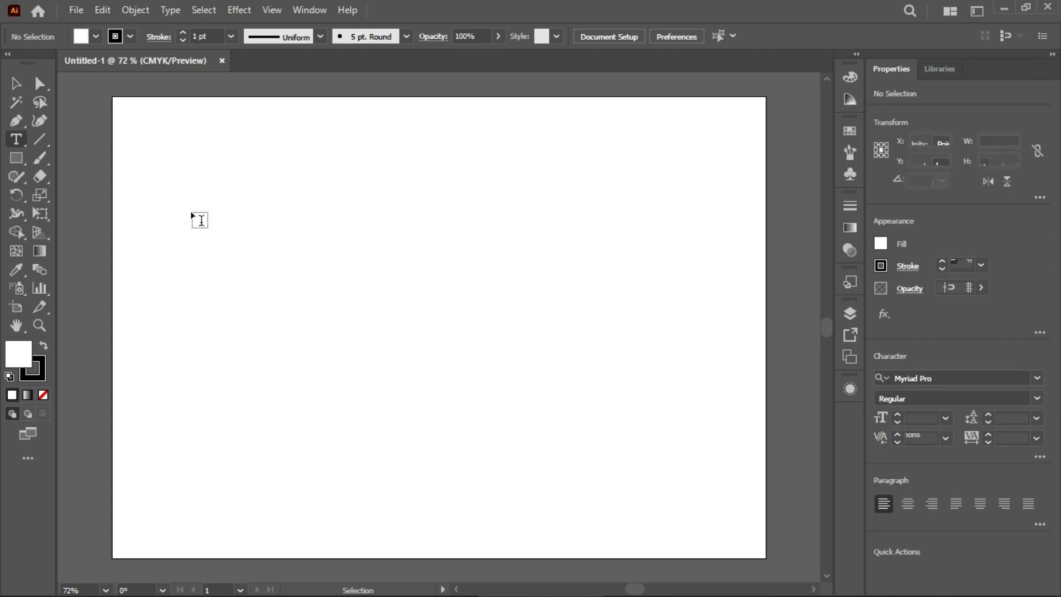
pyautogui.click(233, 216)
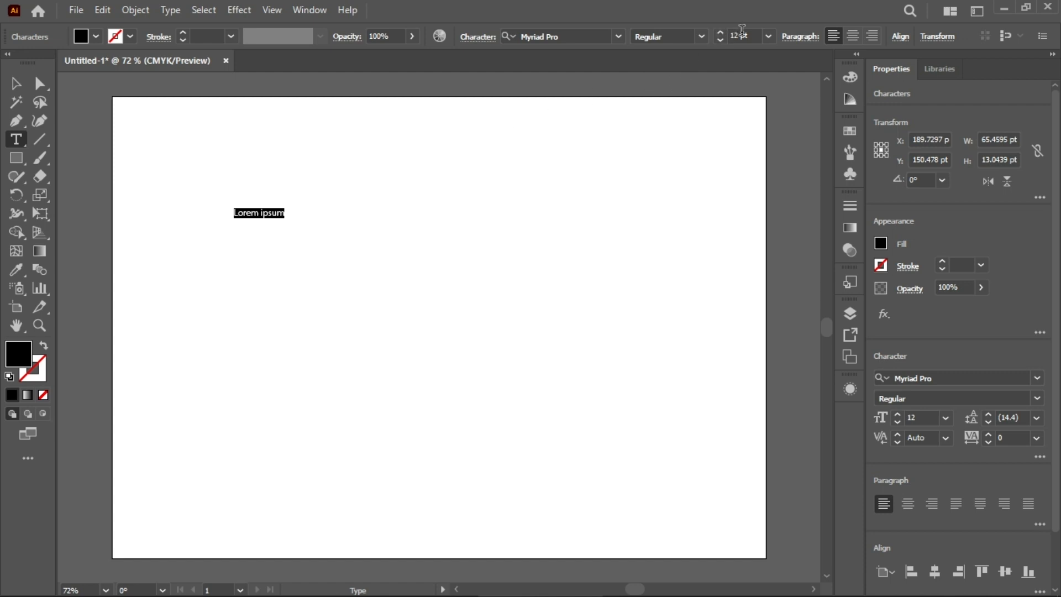
pyautogui.scroll(2, 742, 31)
pyautogui.scroll(2, 742, 32)
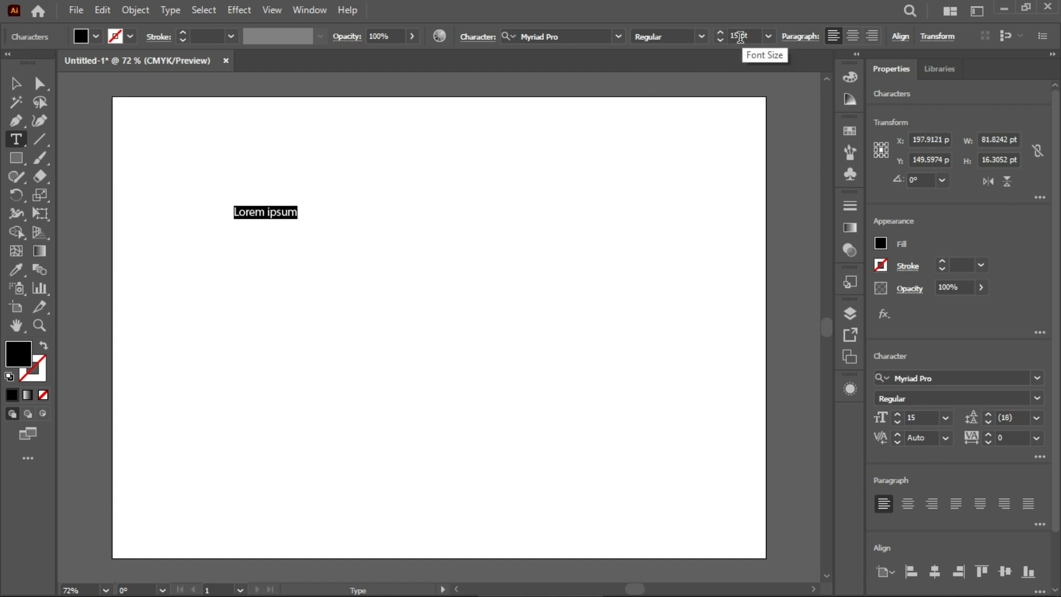
pyautogui.scroll(2, 742, 34)
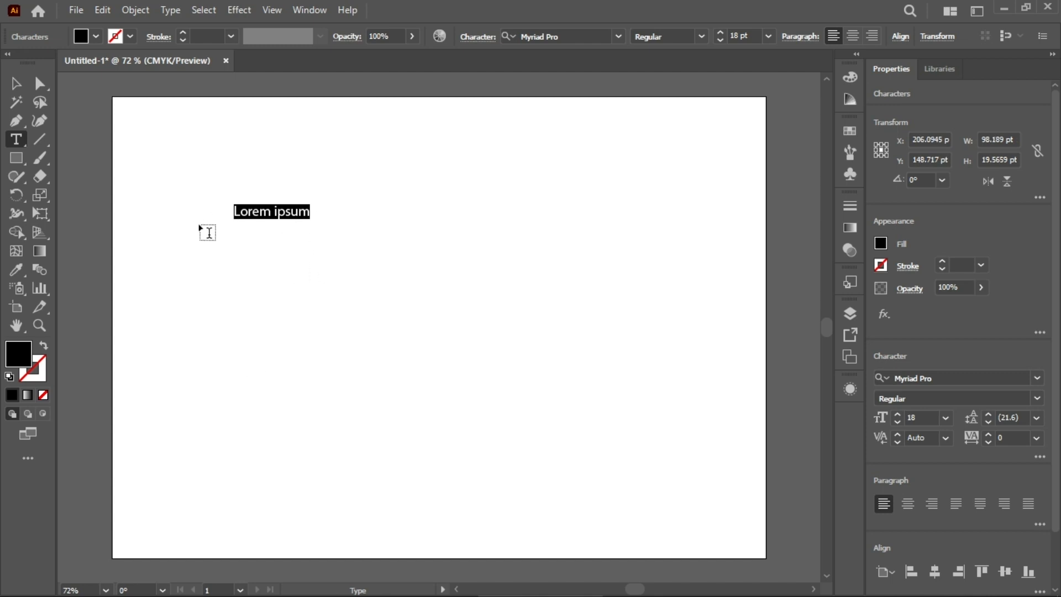
pyautogui.press('BackSpace')
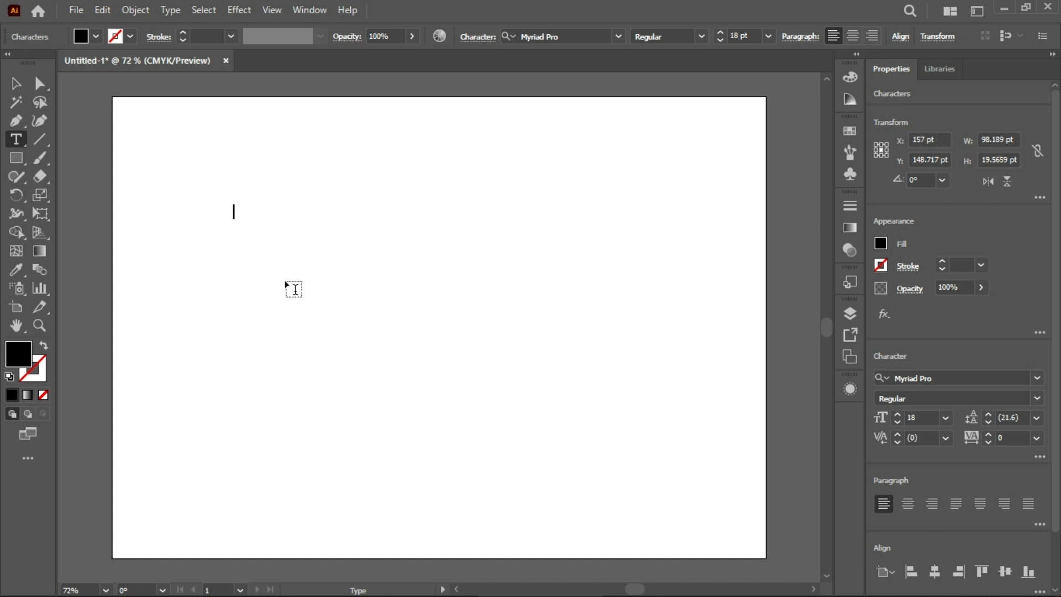
pyautogui.write('hello world')
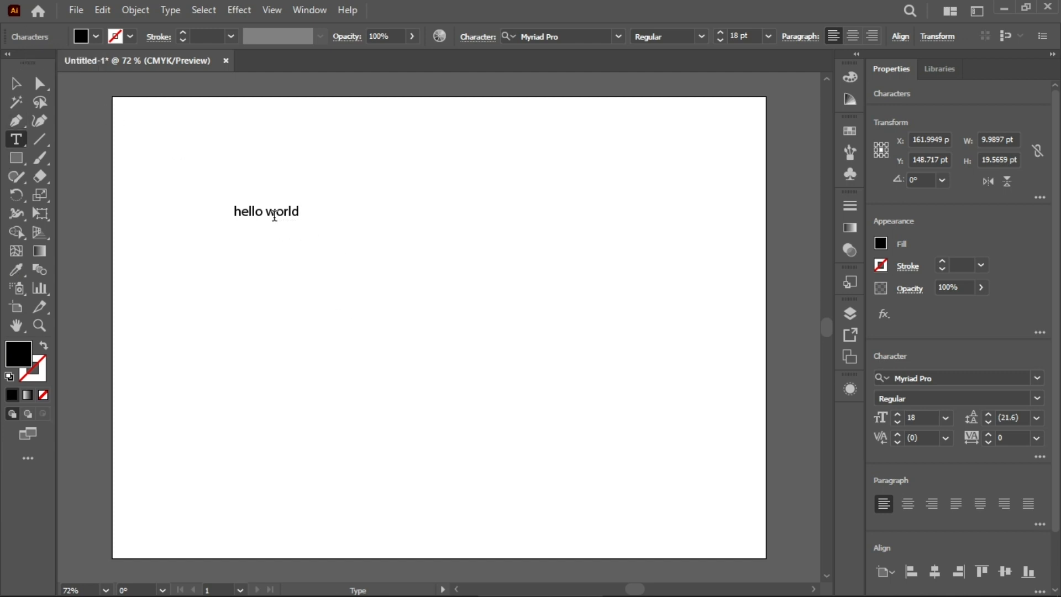
# - Try to recolor the "hello world" text with a dark blue fill
pyautogui.click(98, 35)
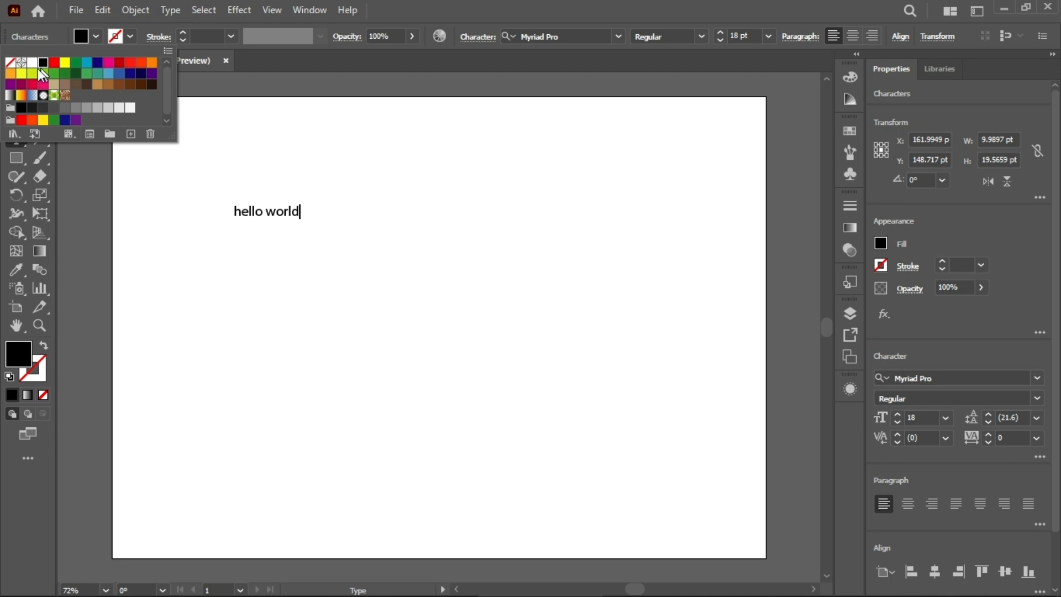
pyautogui.click(95, 66)
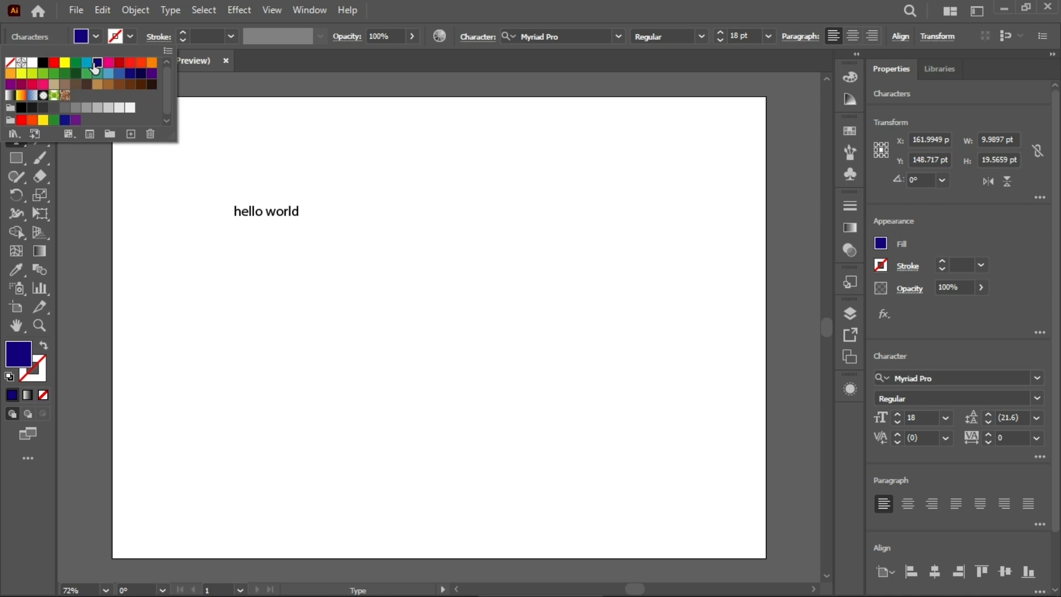
pyautogui.click(285, 224)
# - Replace the existing text with "hello world2" in a dark blue fill
pyautogui.click(299, 208)
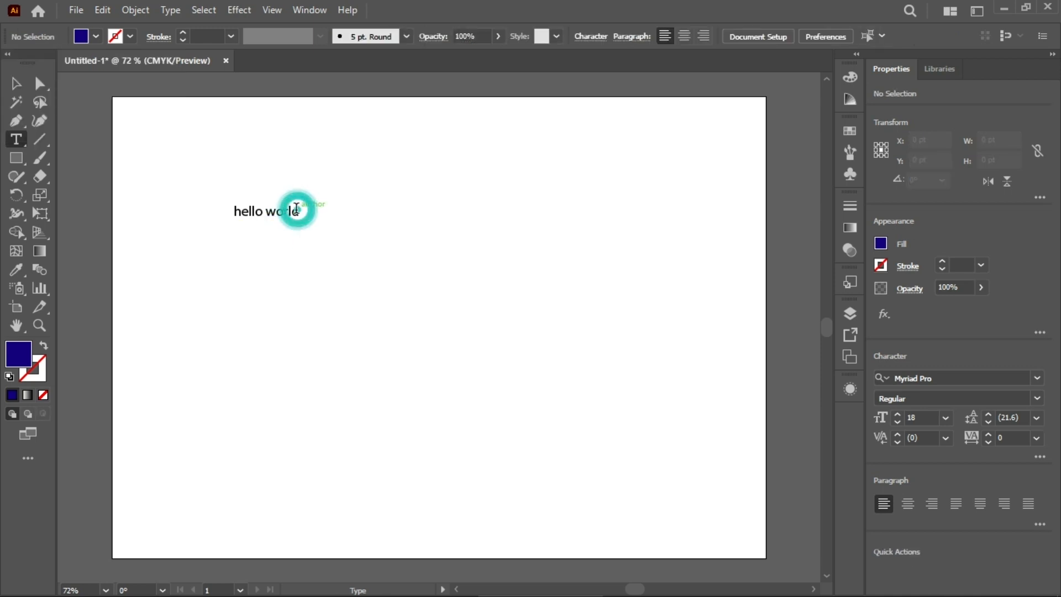
pyautogui.hotkey('ctrl', 'a')
pyautogui.press('BackSpace')
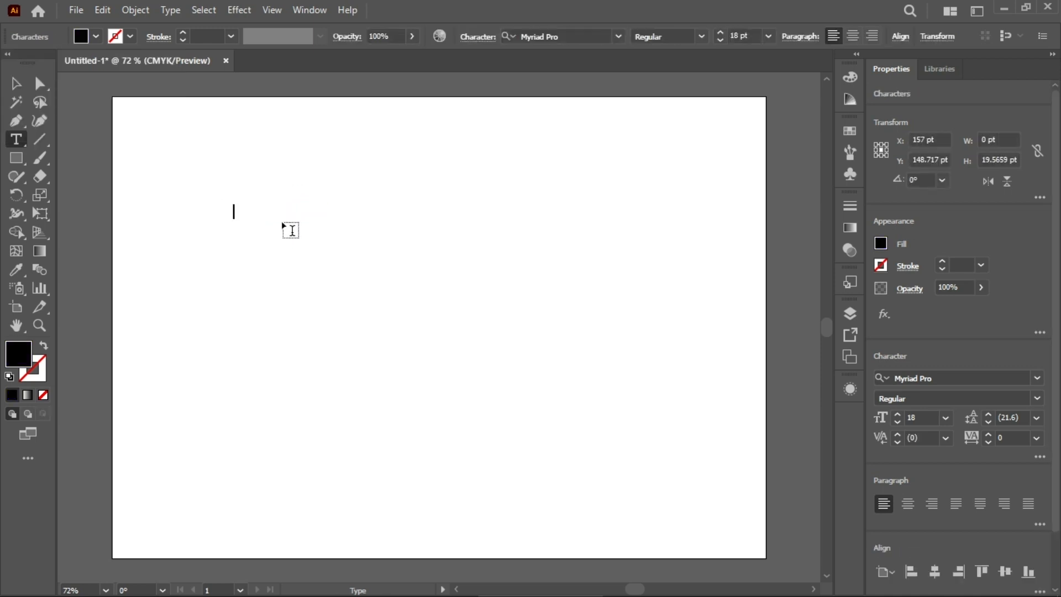
pyautogui.click(96, 36)
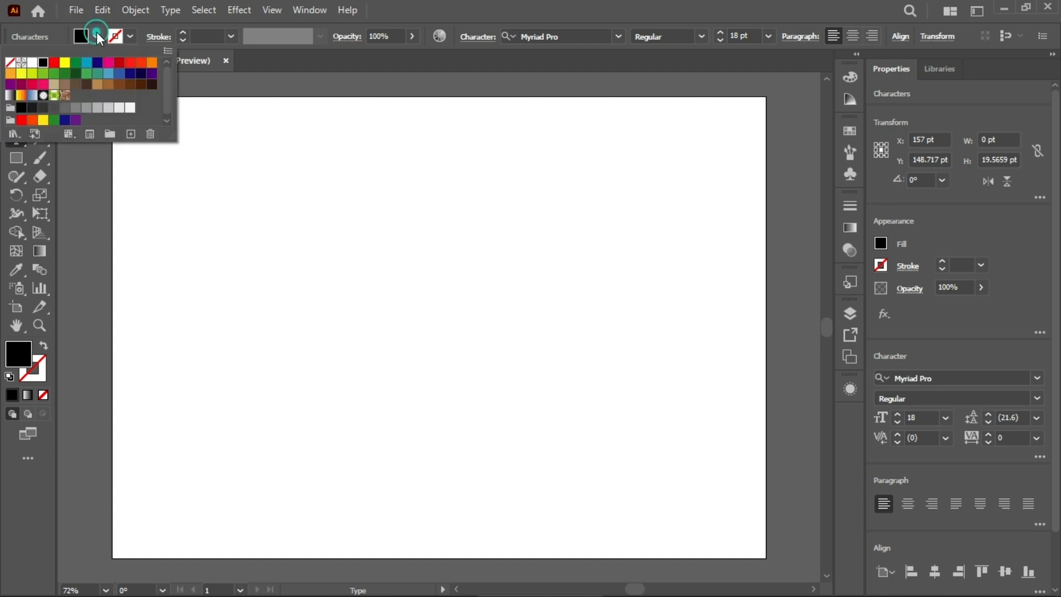
pyautogui.click(100, 65)
pyautogui.click(254, 291)
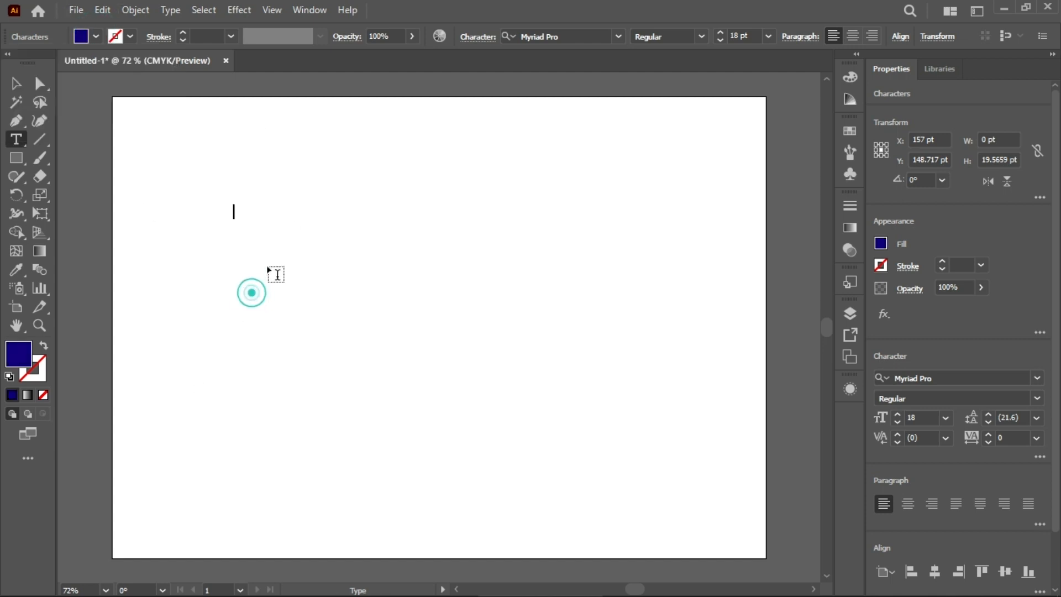
pyautogui.write('hello world2')
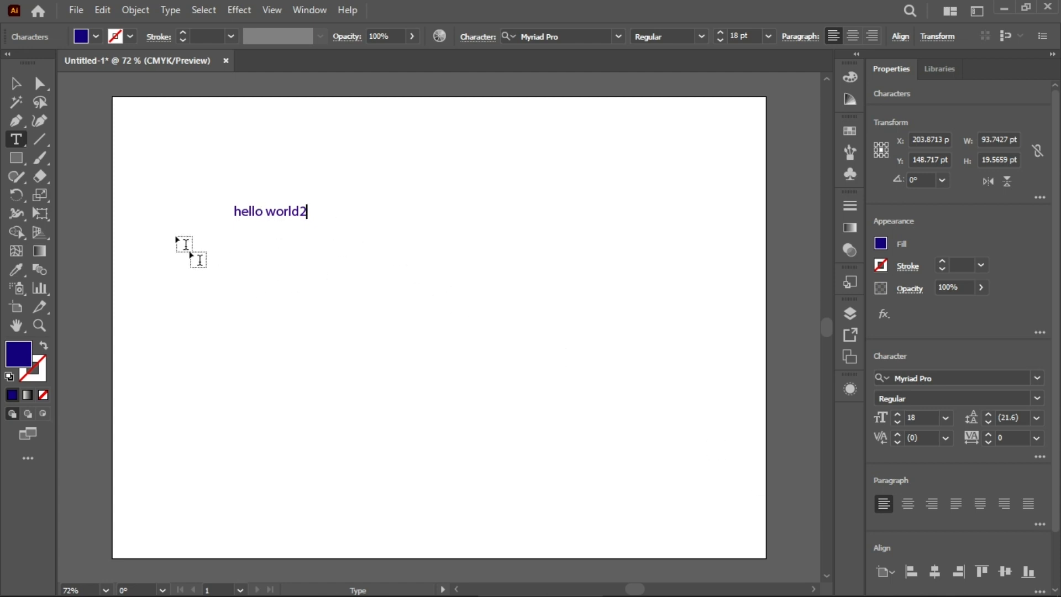
# - Set the stroke weight for newly entered characters to 7 pt
pyautogui.click(130, 37)
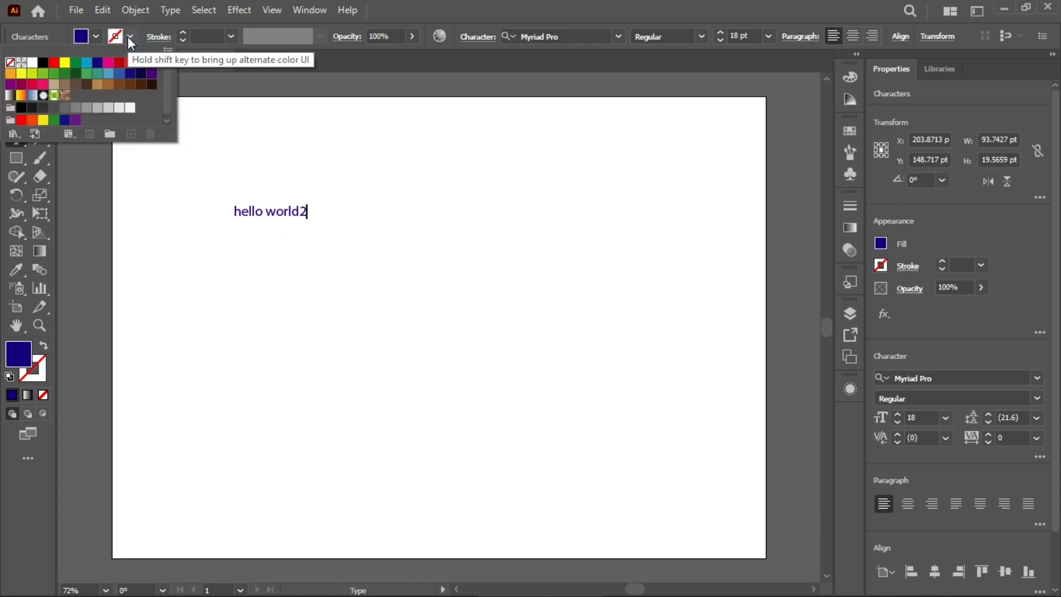
pyautogui.click(129, 37)
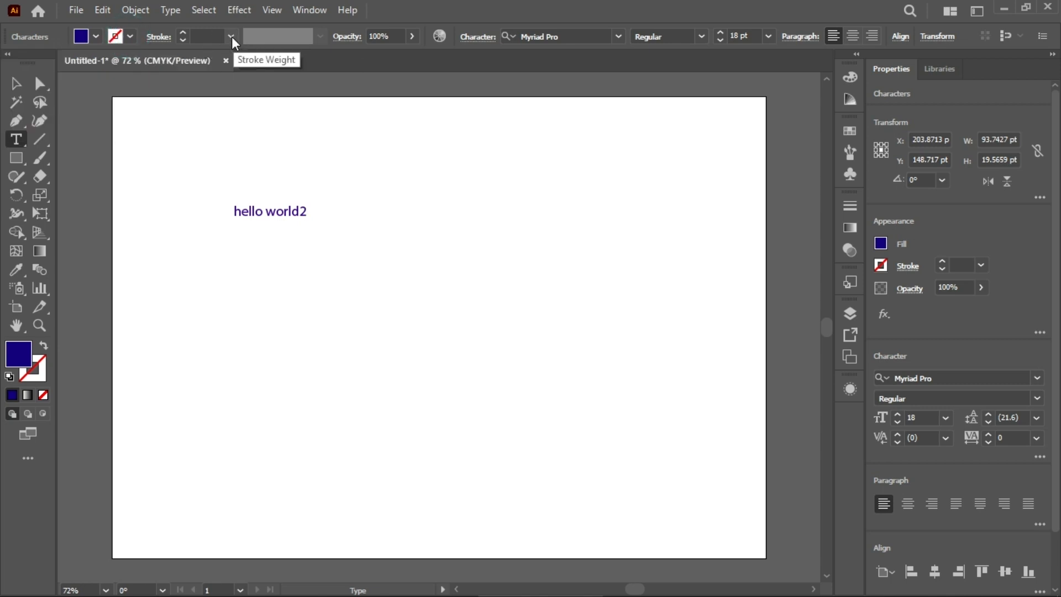
pyautogui.click(188, 35)
pyautogui.click(187, 36)
pyautogui.click(188, 35)
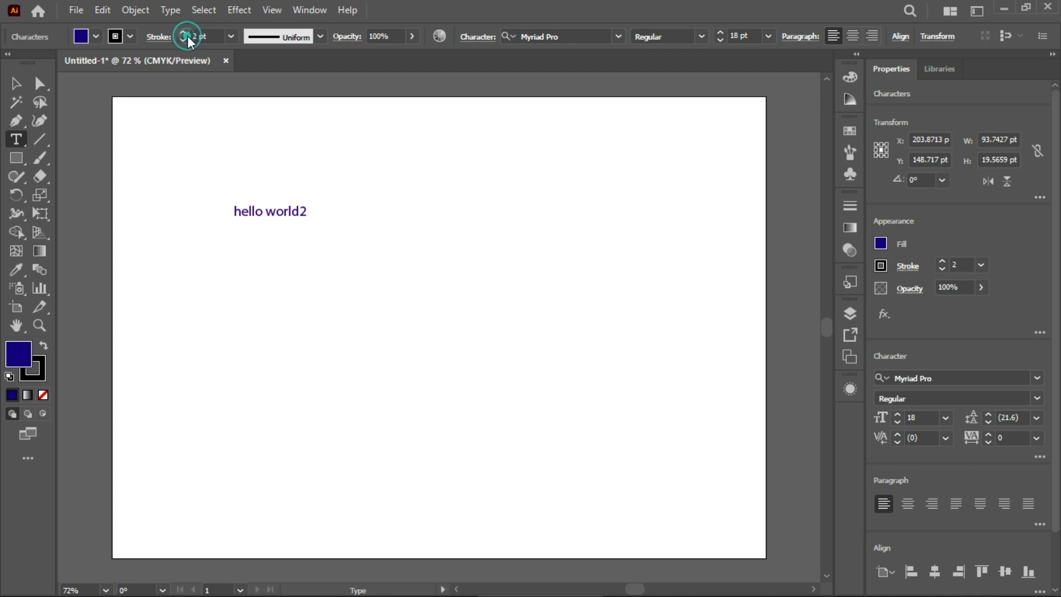
pyautogui.click(188, 35)
pyautogui.scroll(20, 203, 34)
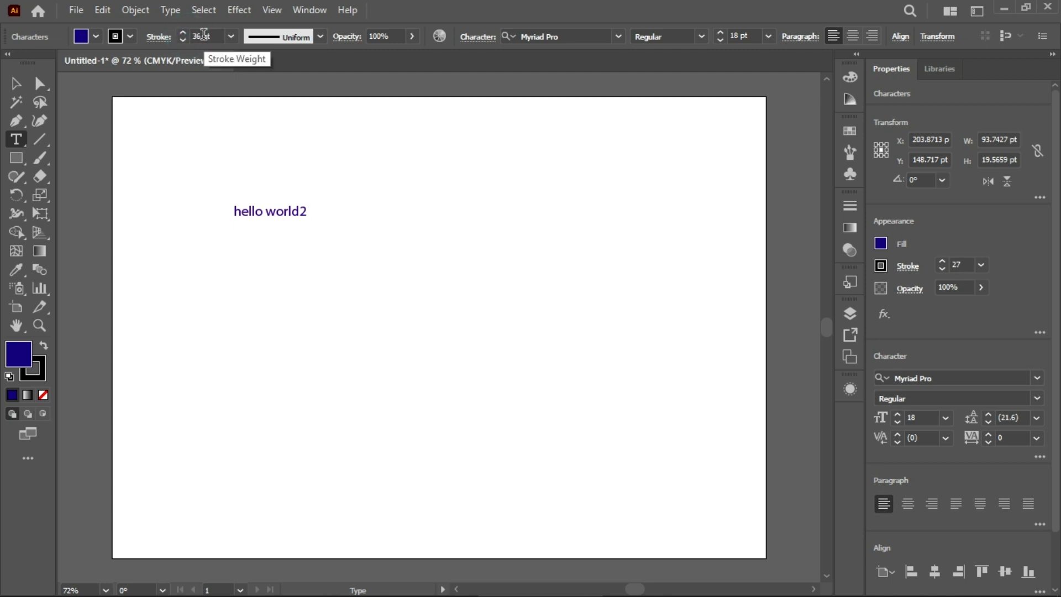
pyautogui.scroll(-20, 203, 35)
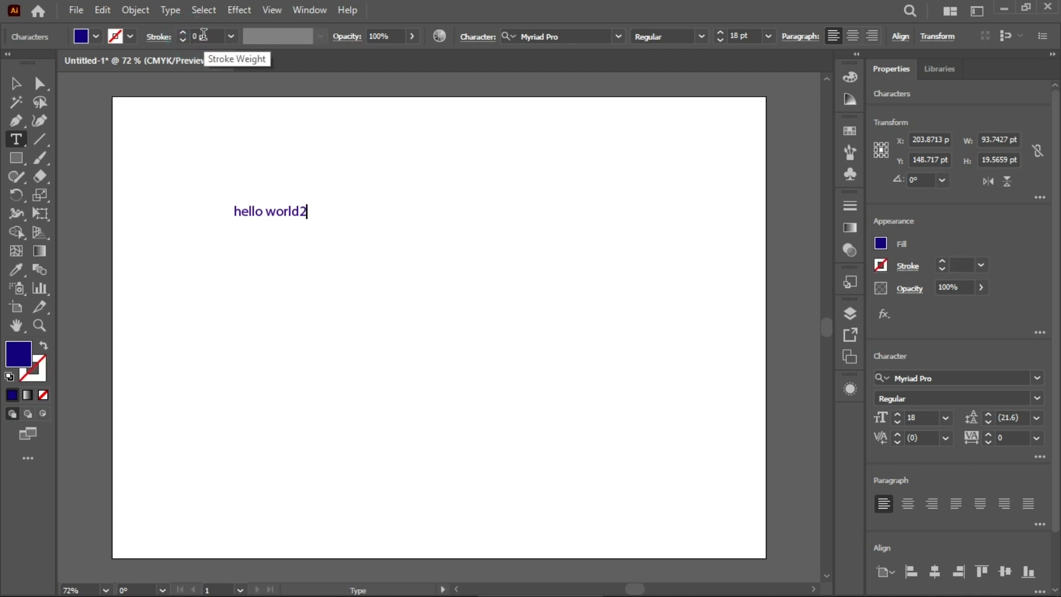
pyautogui.scroll(7, 203, 35)
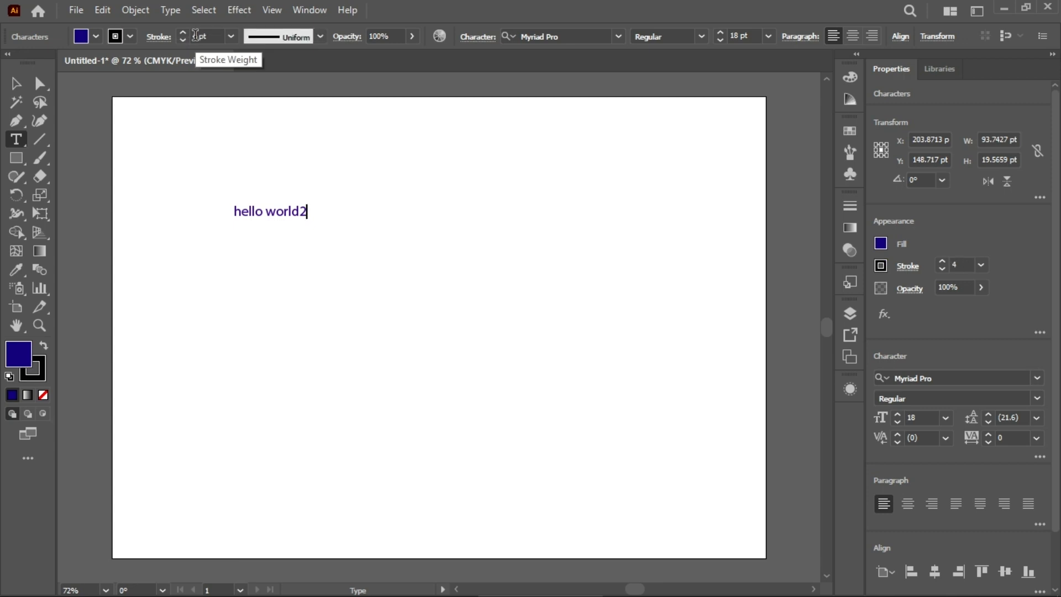
# - Try to apply a tapered variable width profile to the text stroke
pyautogui.click(319, 38)
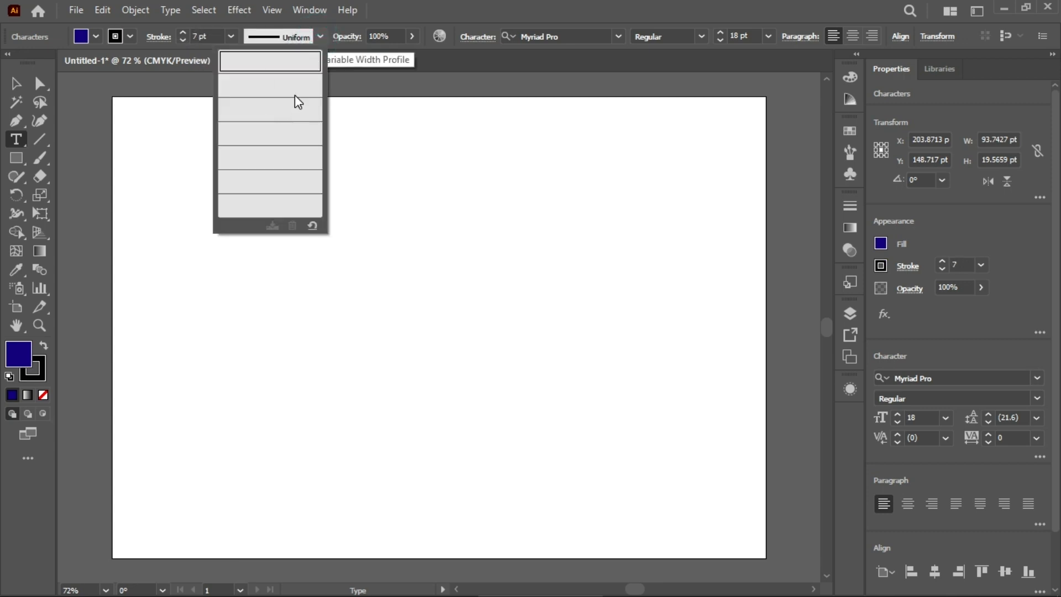
pyautogui.click(320, 36)
pyautogui.click(320, 36)
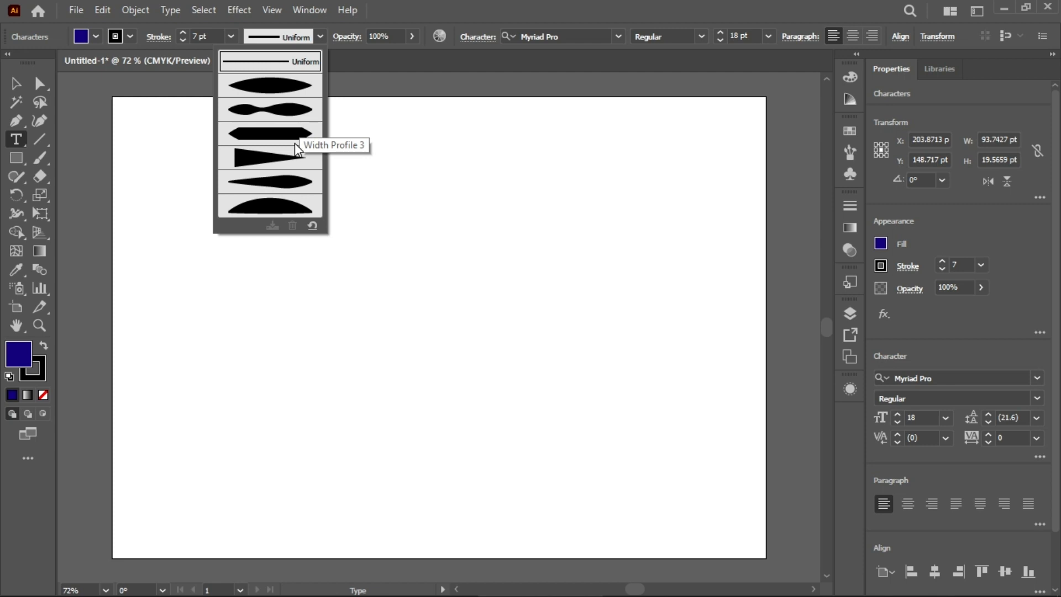
pyautogui.click(297, 182)
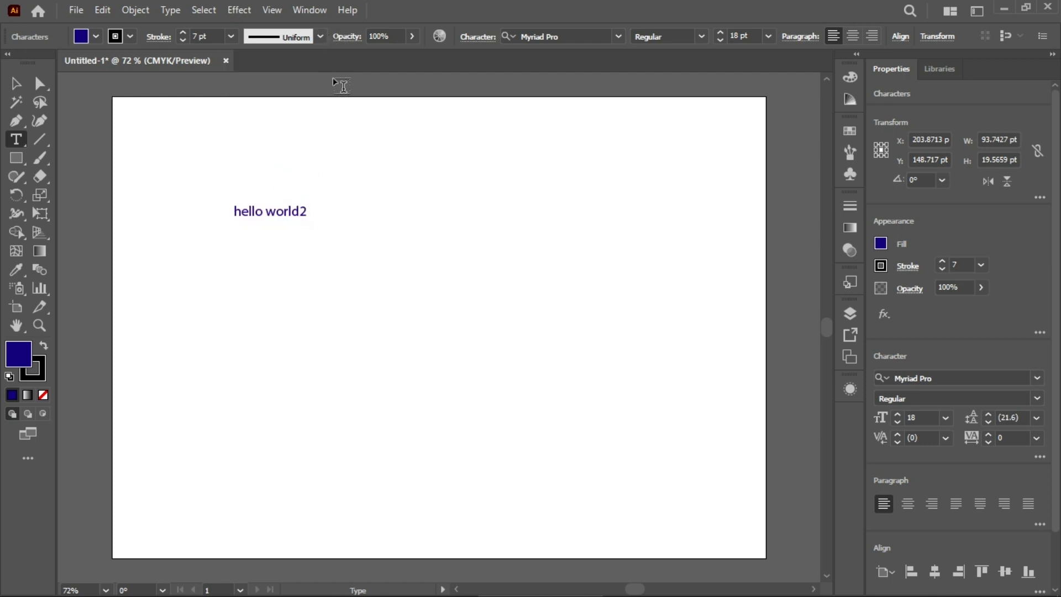
# - Append "ddddd" with the 7 pt stroke to "hello world2" and choose the Uniform width profile
pyautogui.write('ddd')
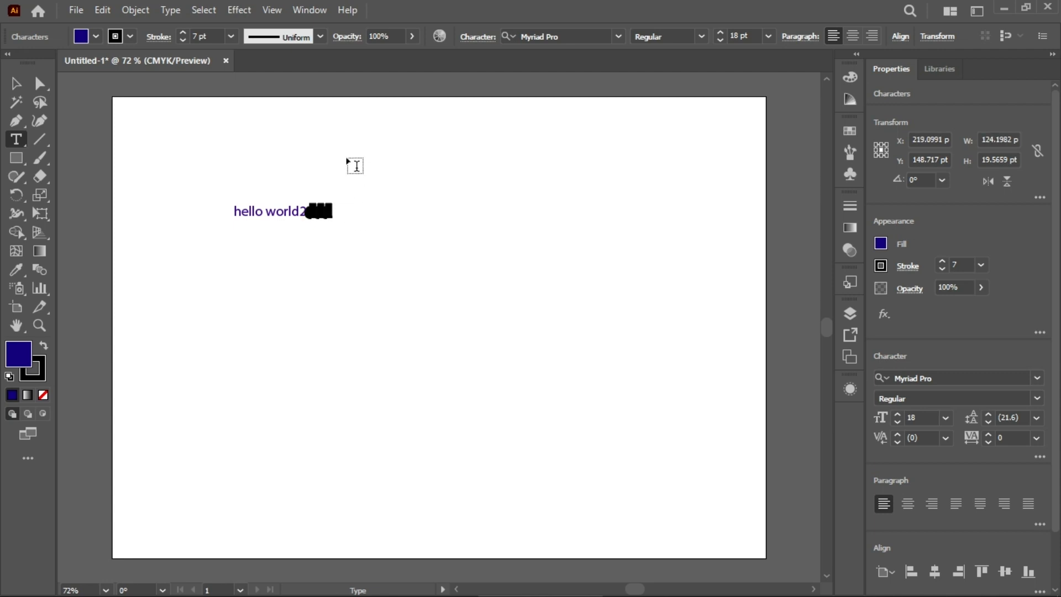
pyautogui.write('dd')
pyautogui.click(317, 37)
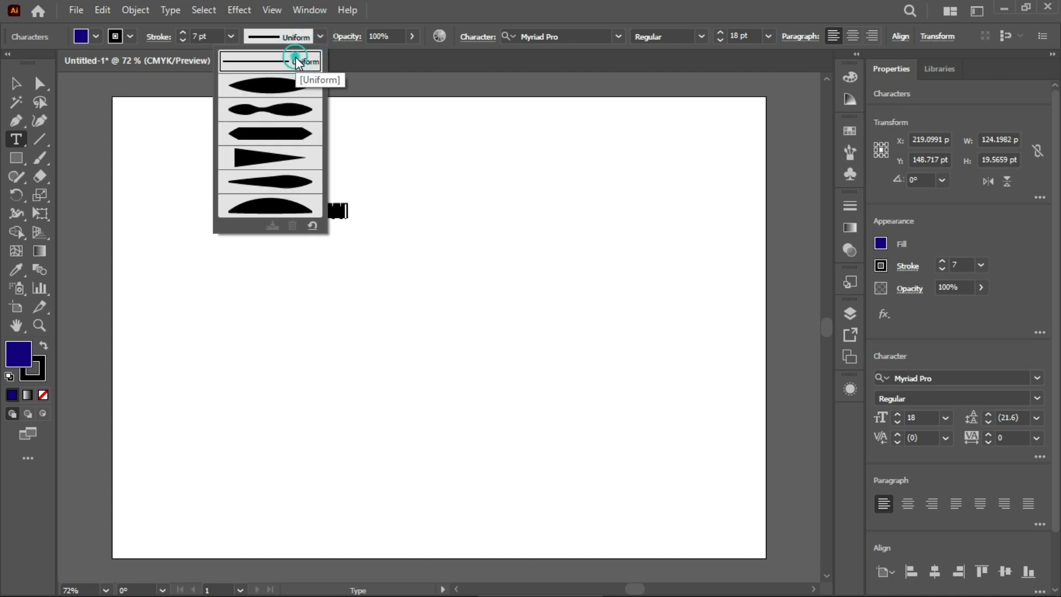
pyautogui.click(387, 127)
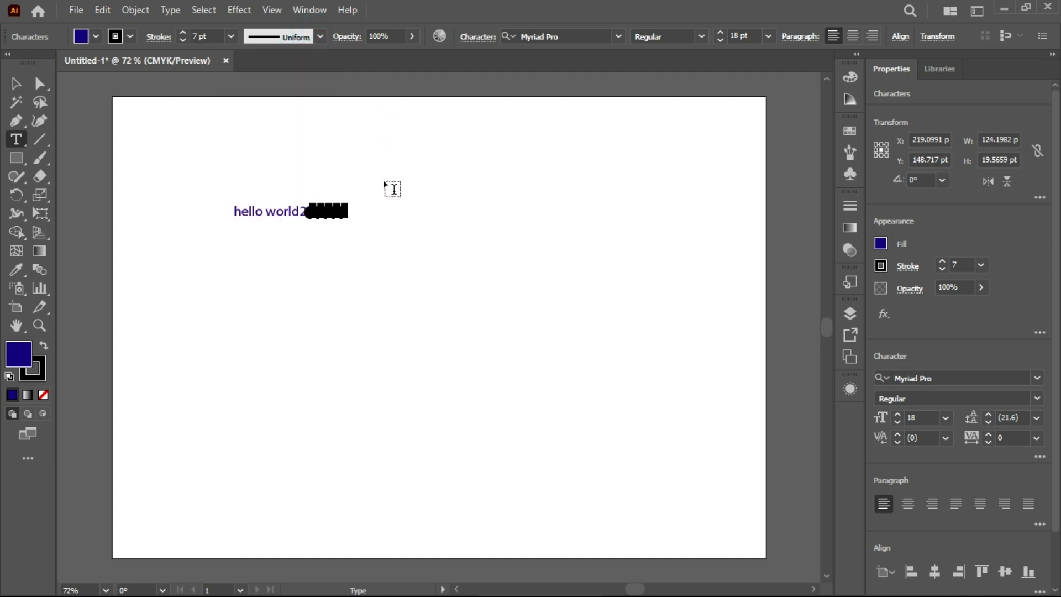
# - Delete the "ddddd" characters from the end of "hello world2"
pyautogui.press('BackSpace')
pyautogui.press('BackSpace')
pyautogui.press('BackSpace')
pyautogui.press('BackSpace')
pyautogui.press('BackSpace')
pyautogui.press('BackSpace')
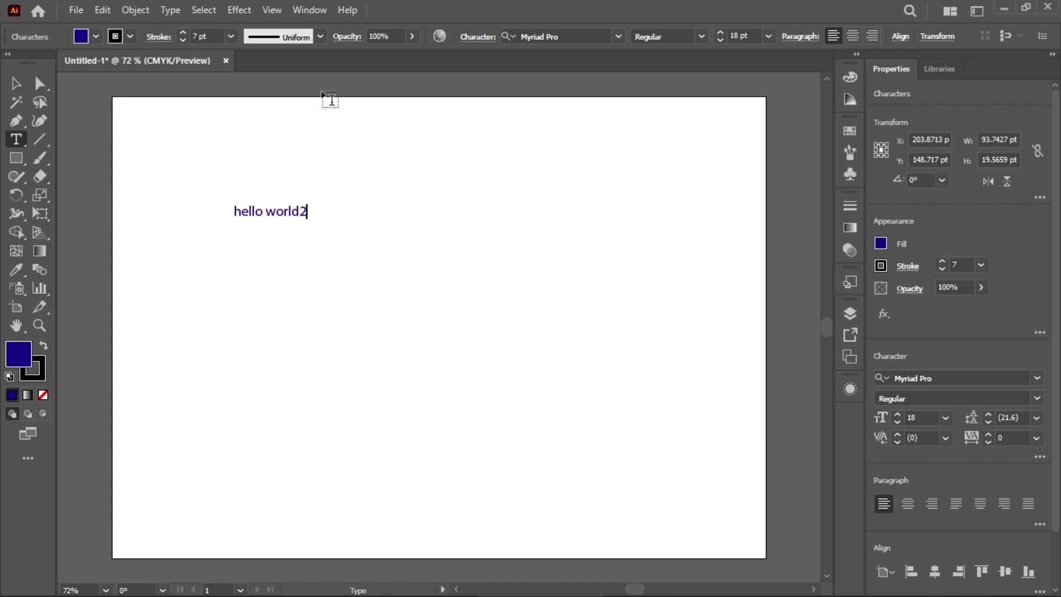
# - Try lowering the opacity of the "hello world2" text and raise it again
pyautogui.click(413, 35)
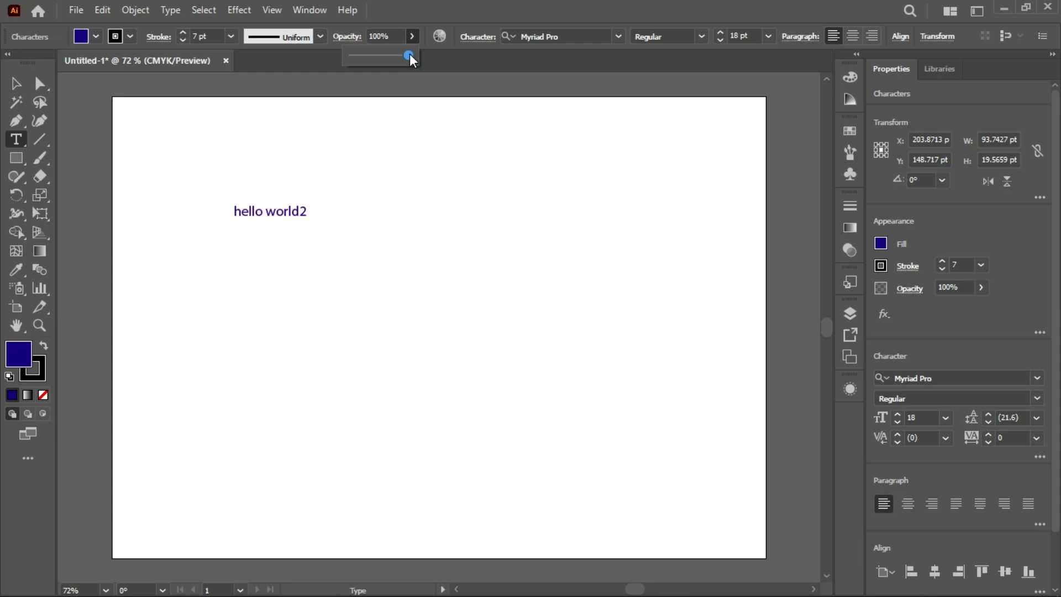
pyautogui.moveTo(409, 54); pyautogui.dragTo(333, 48)
pyautogui.moveTo(402, 64); pyautogui.dragTo(410, 65)
# - Try to select the "hello world2" characters with the Type tool and discard the stray placeholder text
pyautogui.click(309, 208)
pyautogui.click(232, 214)
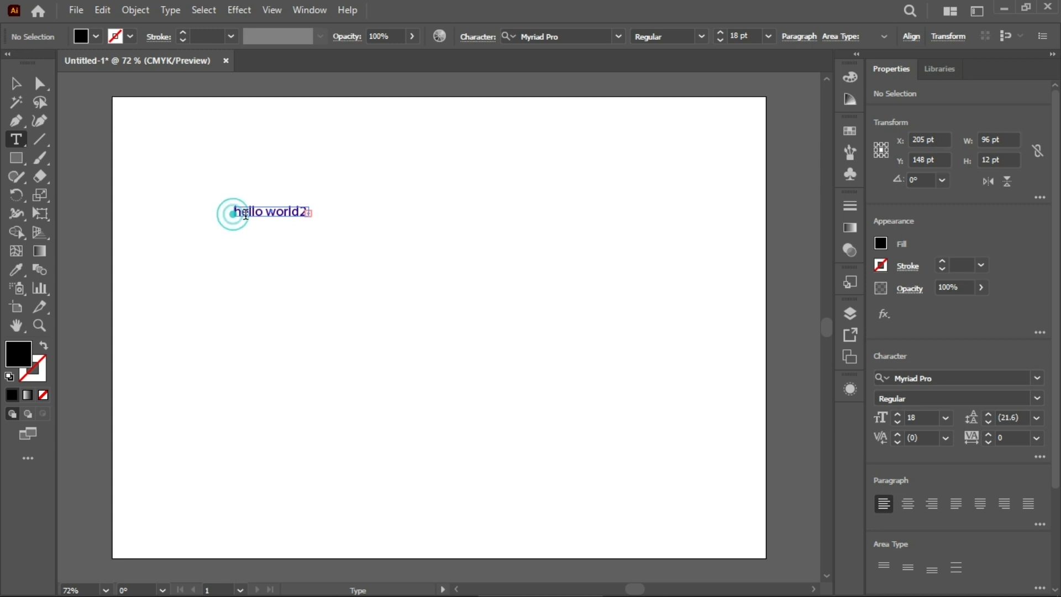
pyautogui.click(276, 250)
pyautogui.click(303, 209)
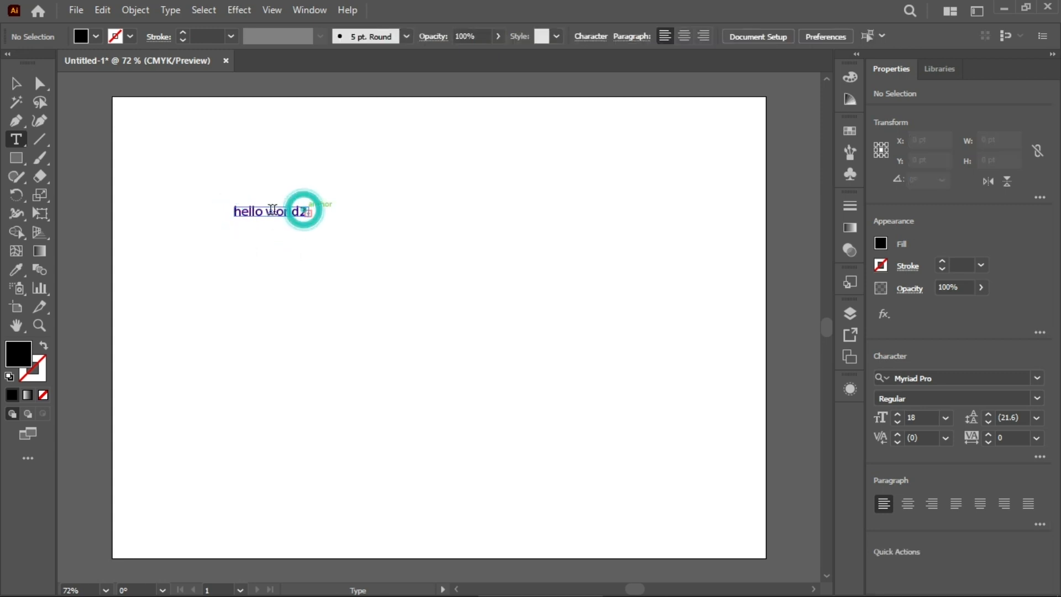
pyautogui.click(248, 212)
pyautogui.click(324, 249)
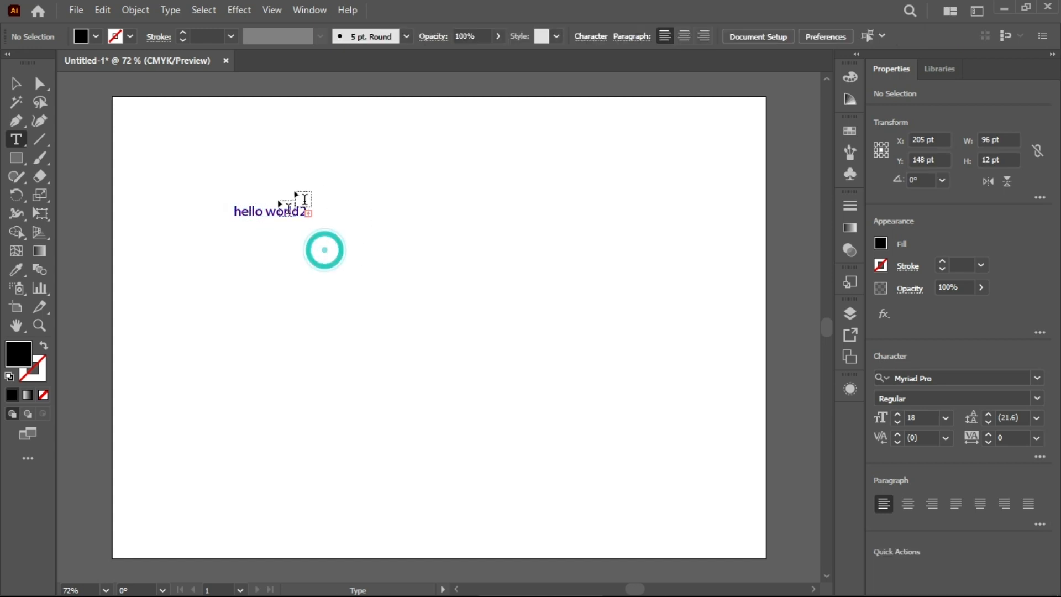
pyautogui.click(270, 207)
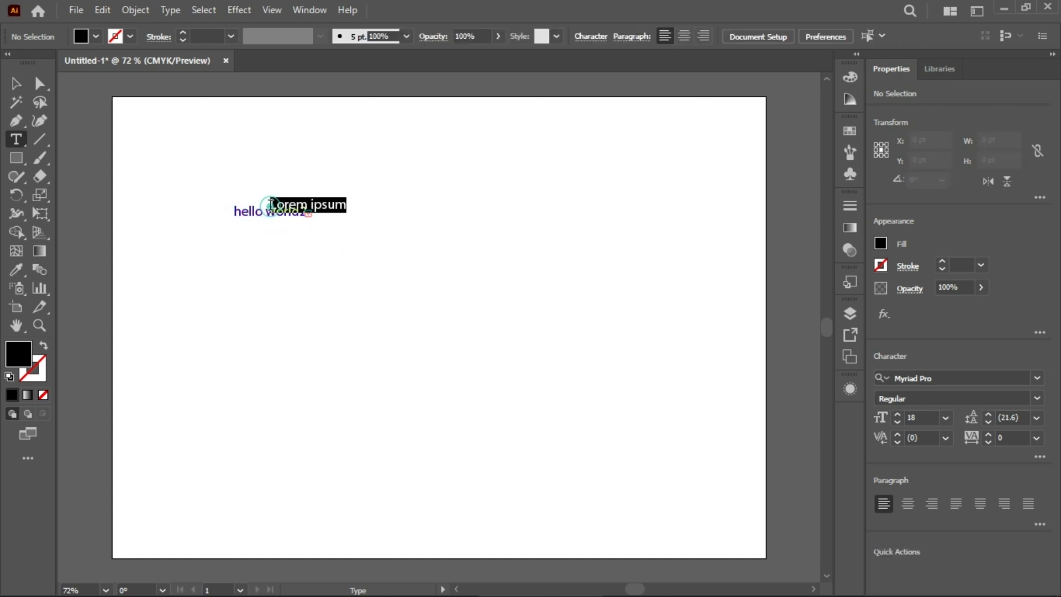
pyautogui.press('BackSpace')
pyautogui.press('Escape')
# - Add "Lorem ipsum" placeholder point text beside "hello world2" and set its opacity to 17%
pyautogui.click(356, 211)
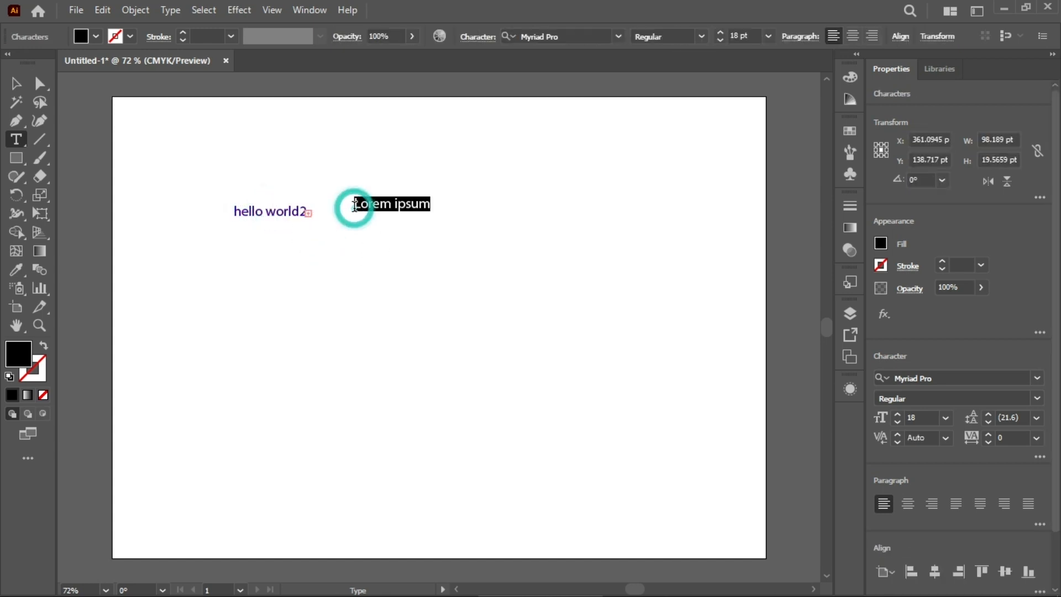
pyautogui.click(413, 35)
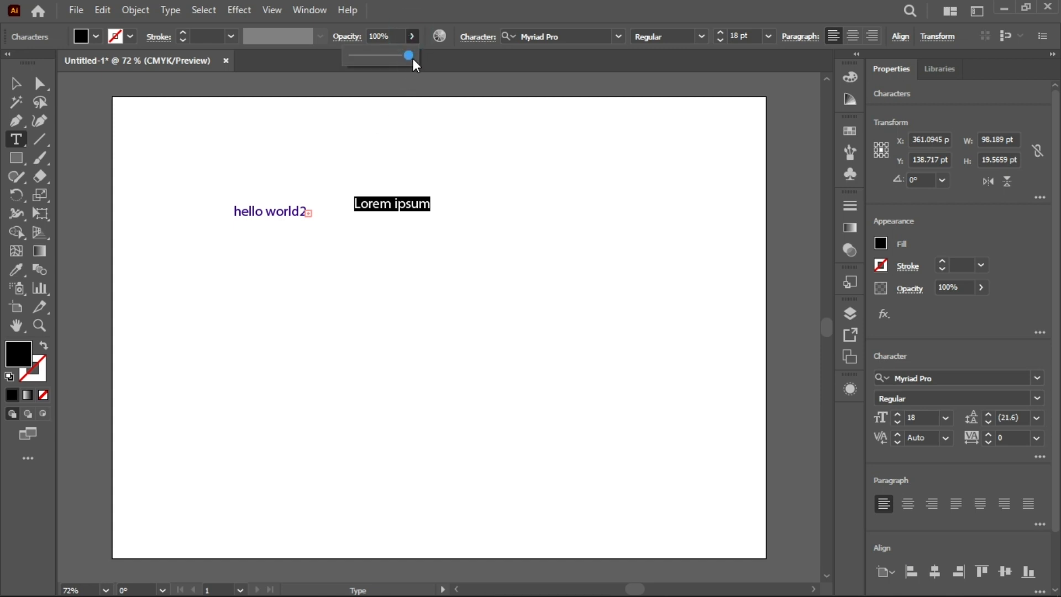
pyautogui.moveTo(382, 59); pyautogui.dragTo(362, 56)
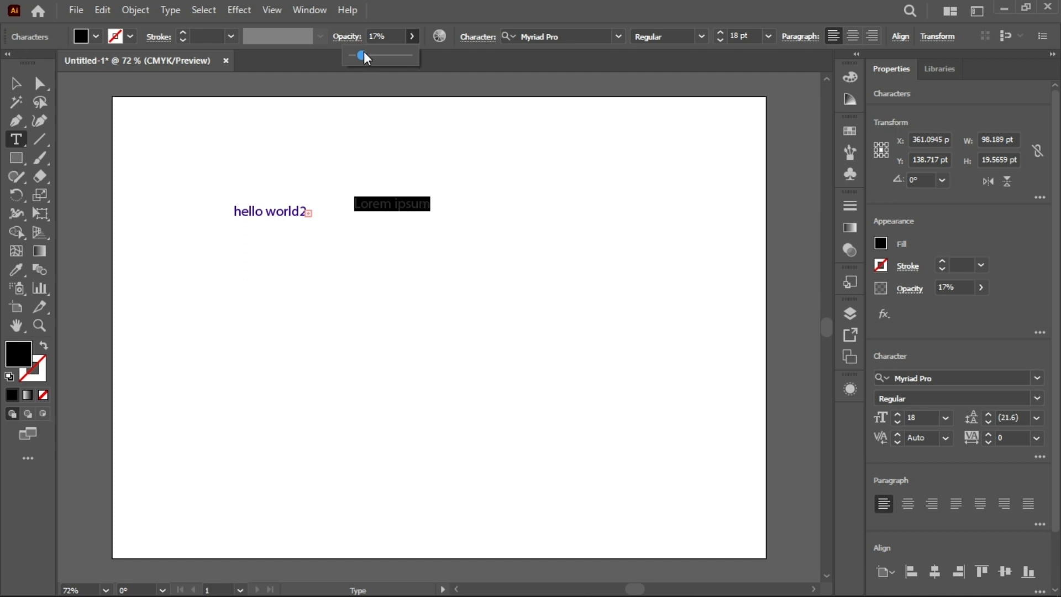
pyautogui.click(435, 128)
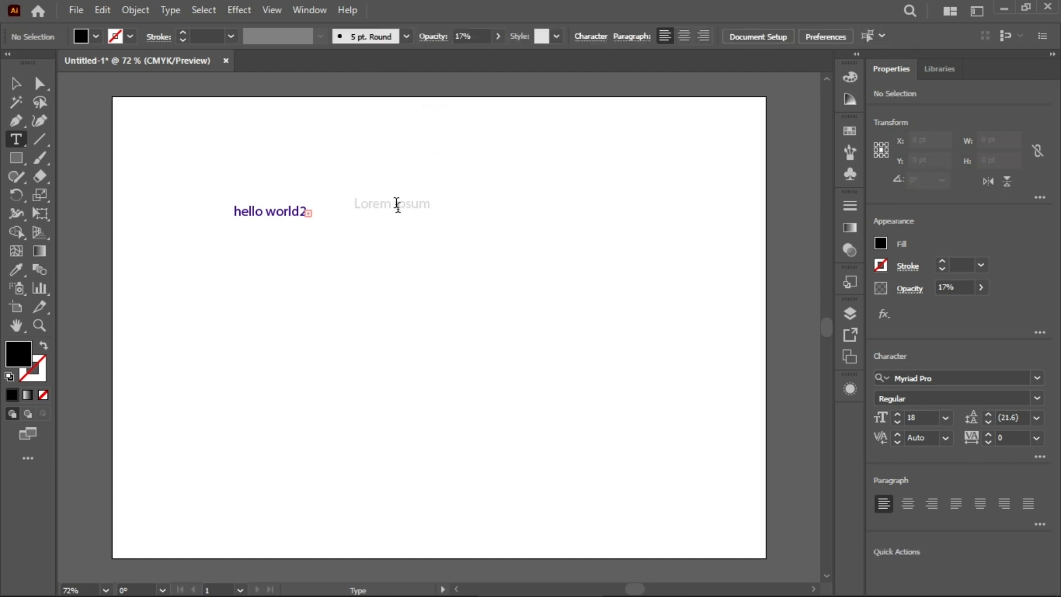
# - Delete the faded "Lorem ipsum" text beside "hello world2" and leave text editing
pyautogui.click(385, 206)
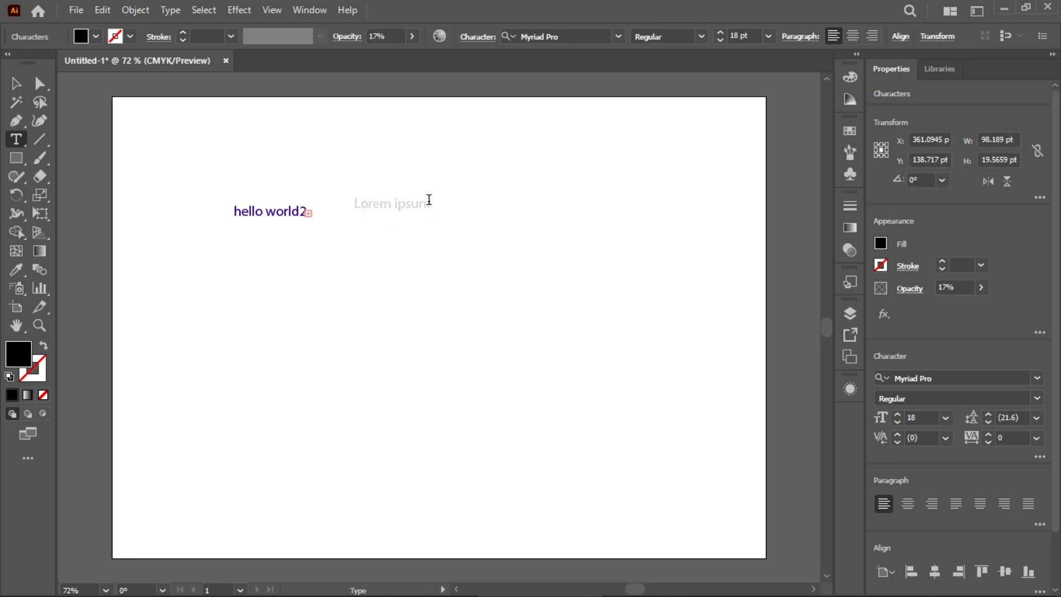
pyautogui.moveTo(430, 202); pyautogui.dragTo(284, 197)
pyautogui.press('BackSpace')
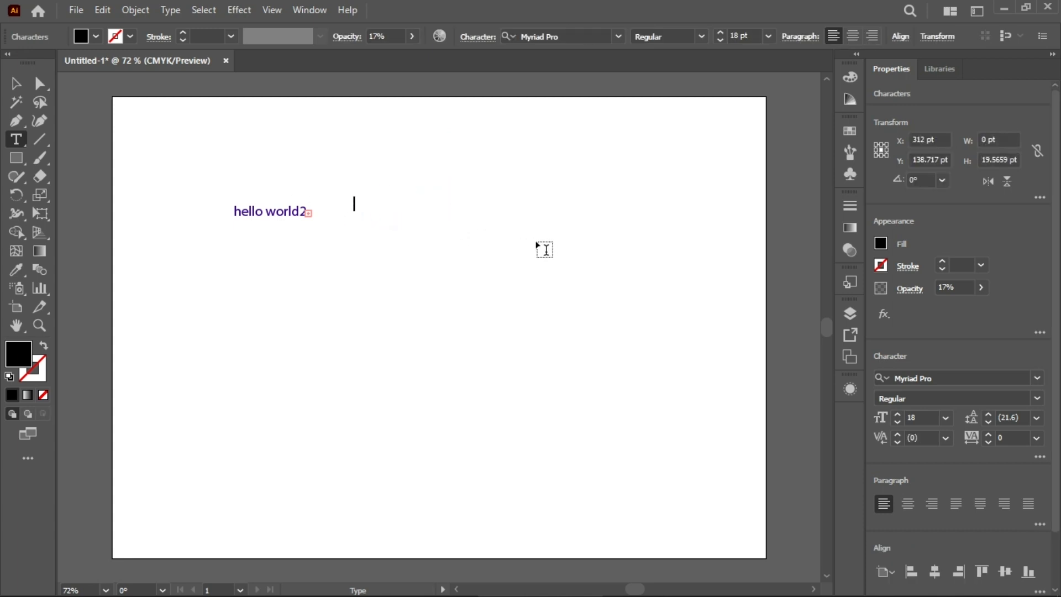
pyautogui.click(537, 243)
# - Add new "Lorem ipsum" point text above and to the right of "hello world2" and set its font to Ebrima
pyautogui.click(412, 190)
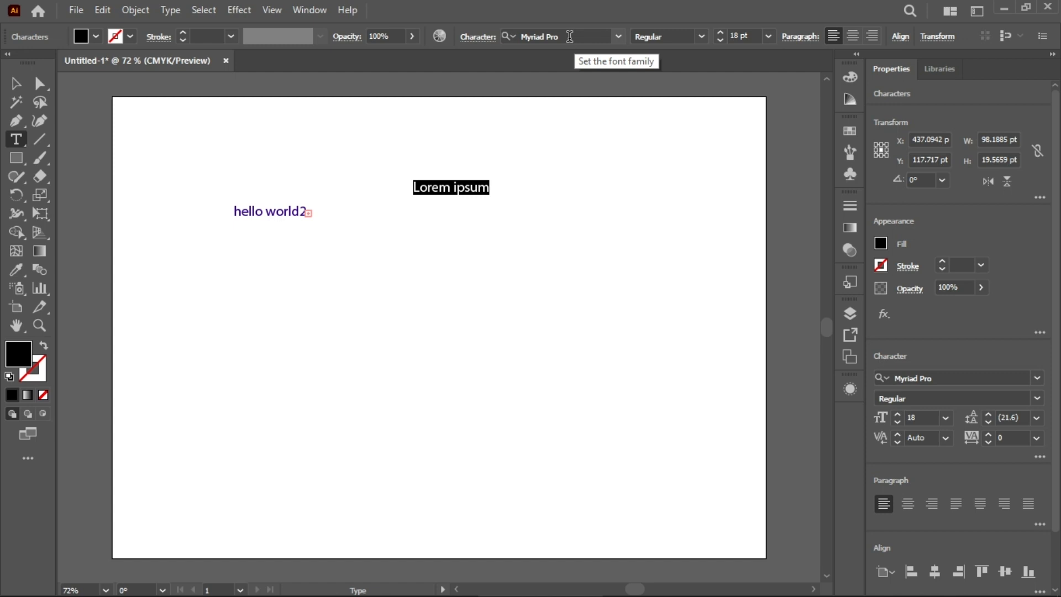
pyautogui.click(622, 39)
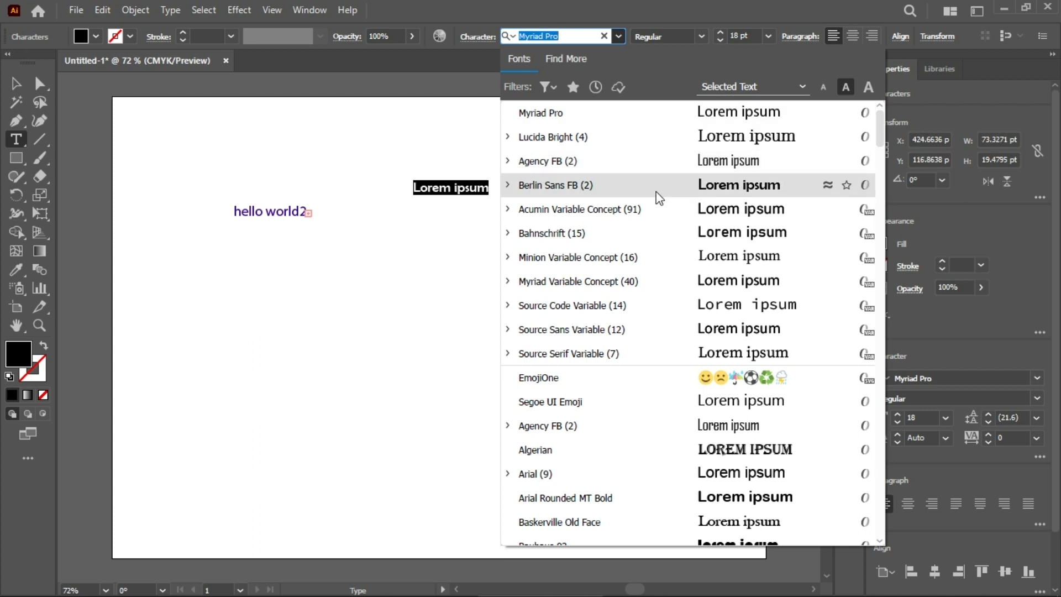
pyautogui.scroll(-6, 659, 198)
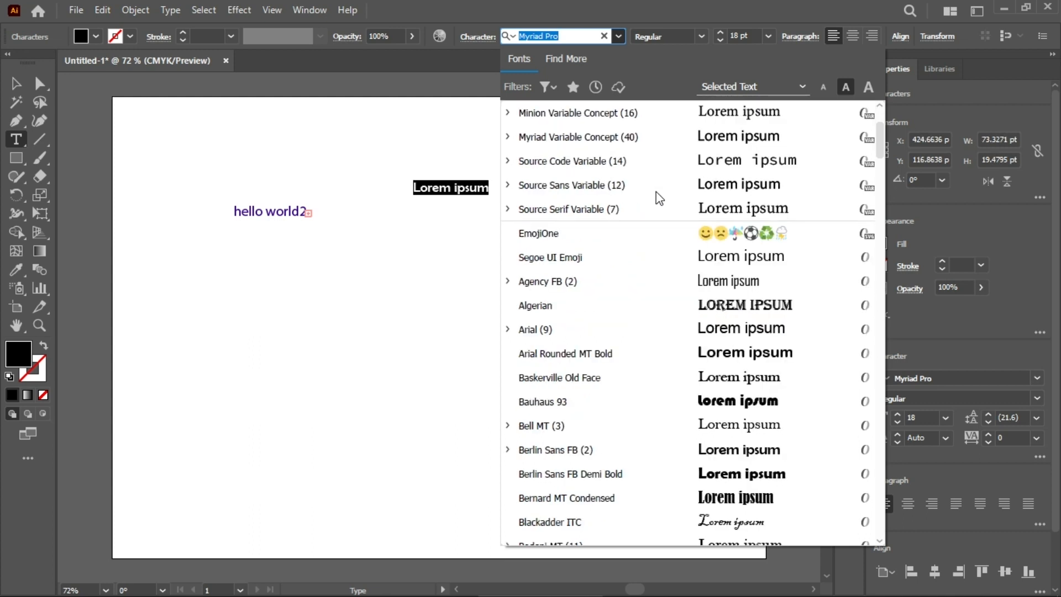
pyautogui.scroll(-6, 626, 221)
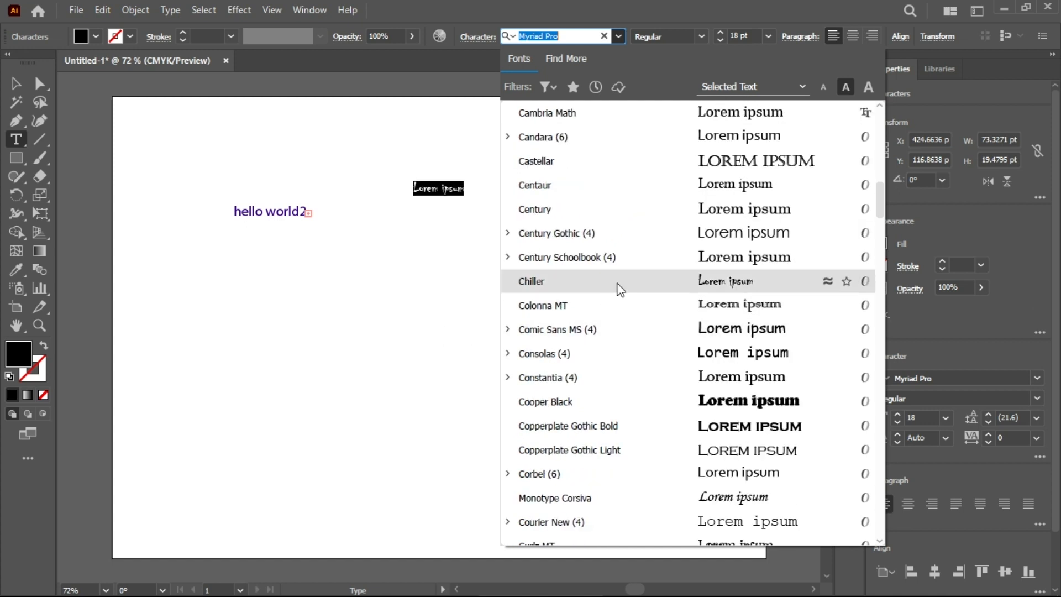
pyautogui.scroll(-1, 586, 229)
pyautogui.scroll(-3, 583, 225)
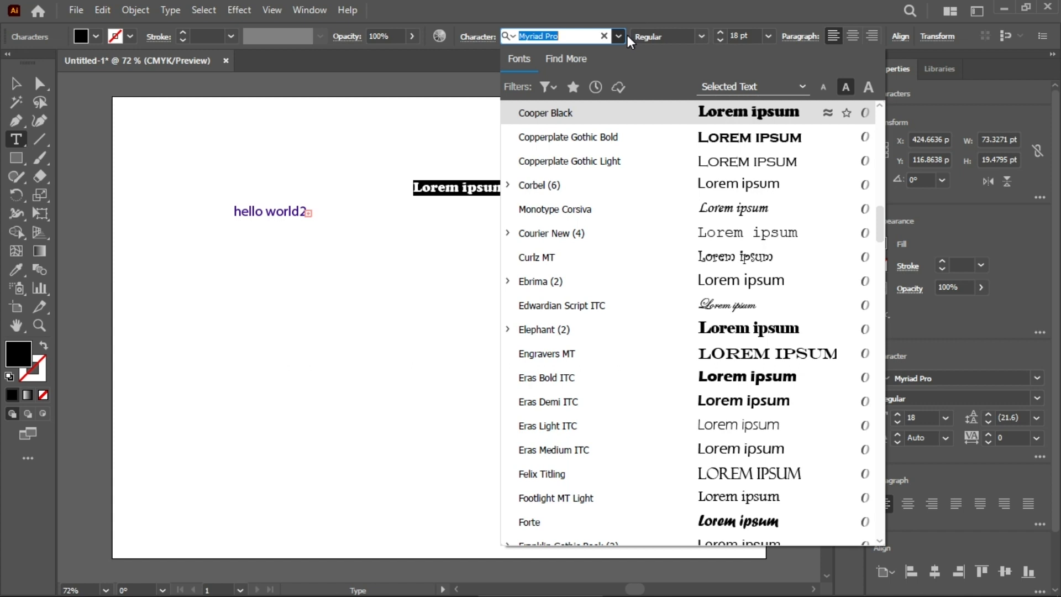
pyautogui.click(744, 281)
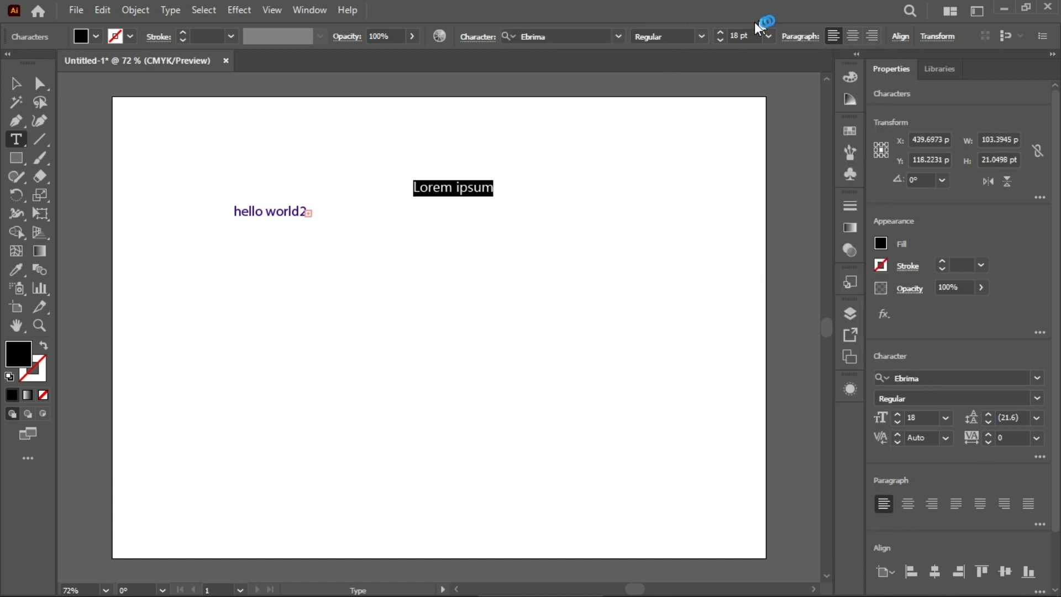
# - Preview the Bold style on the Ebrima text, keep Regular, and set the font size to 22 pt, stepping it to 21 pt
pyautogui.click(703, 36)
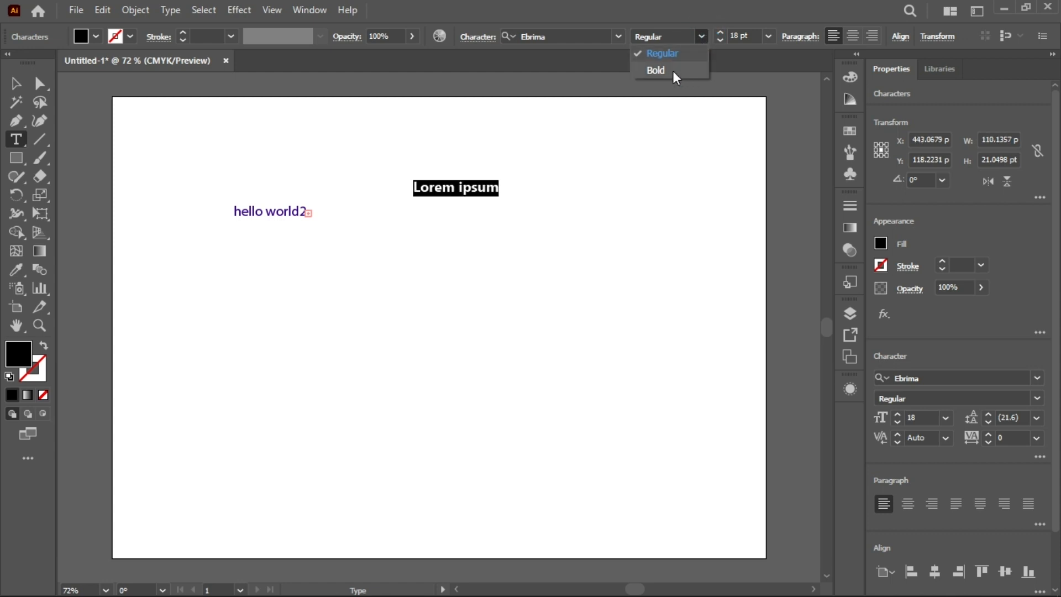
pyautogui.click(755, 68)
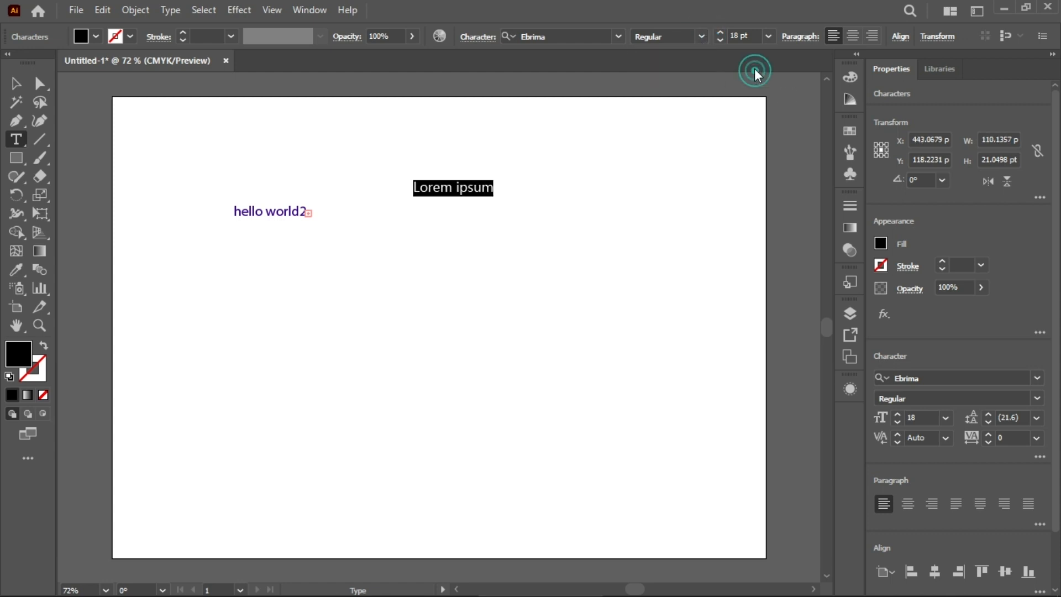
pyautogui.doubleClick(738, 36)
pyautogui.write('22')
pyautogui.press('Return')
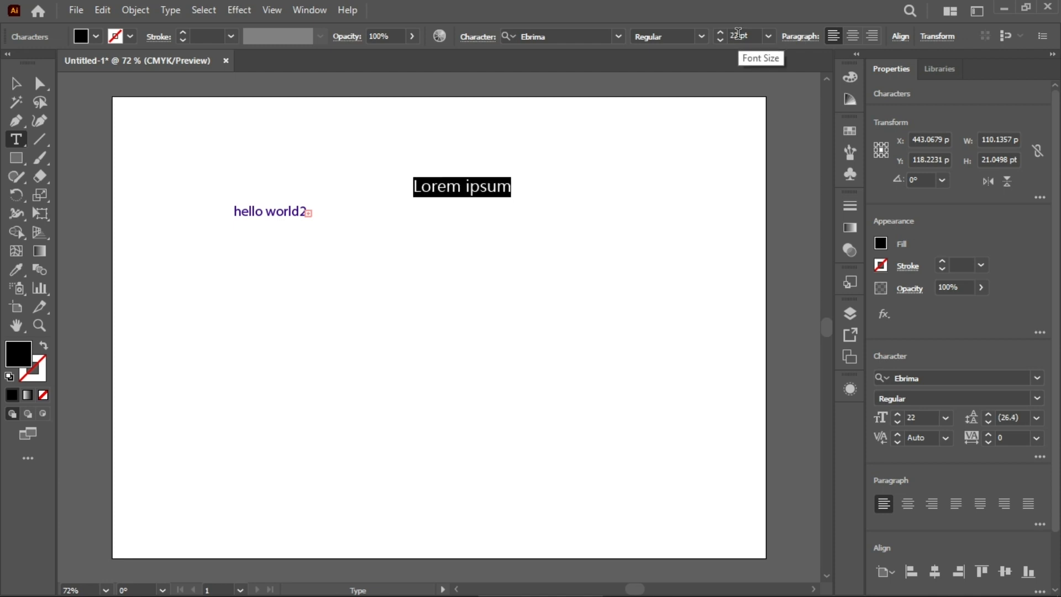
pyautogui.scroll(12, 738, 34)
pyautogui.scroll(-7, 738, 34)
pyautogui.scroll(-6, 737, 34)
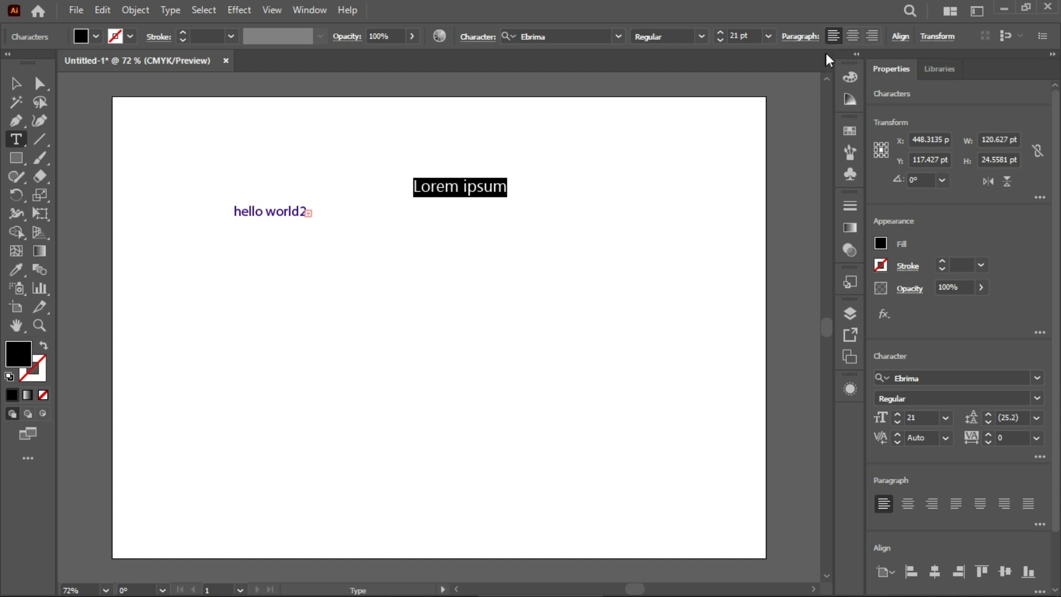
# - Try center and right paragraph alignment on the "Lorem ipsum" text and return it to left alignment
pyautogui.click(847, 39)
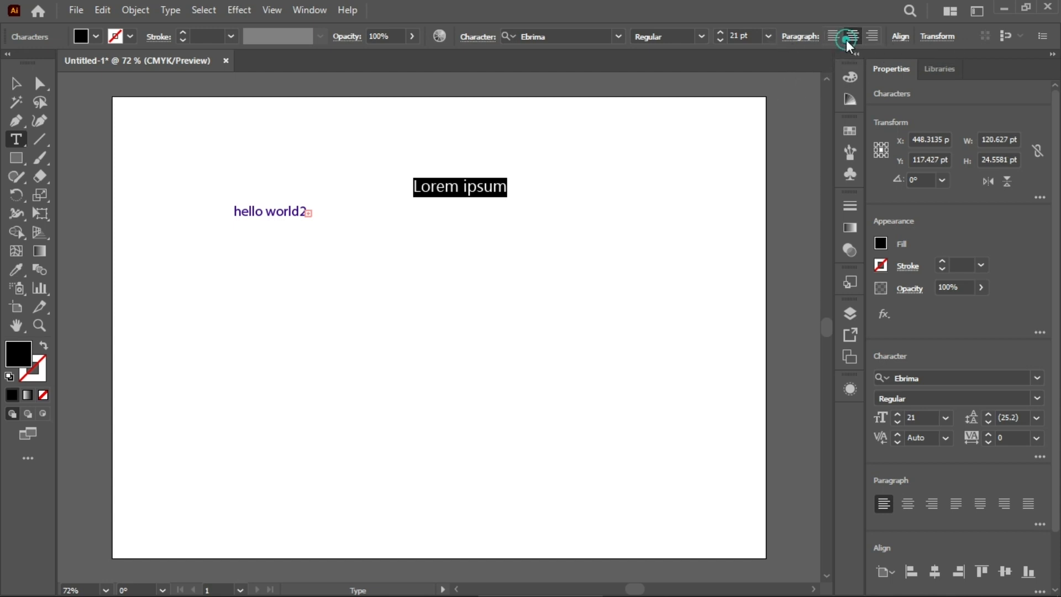
pyautogui.click(878, 36)
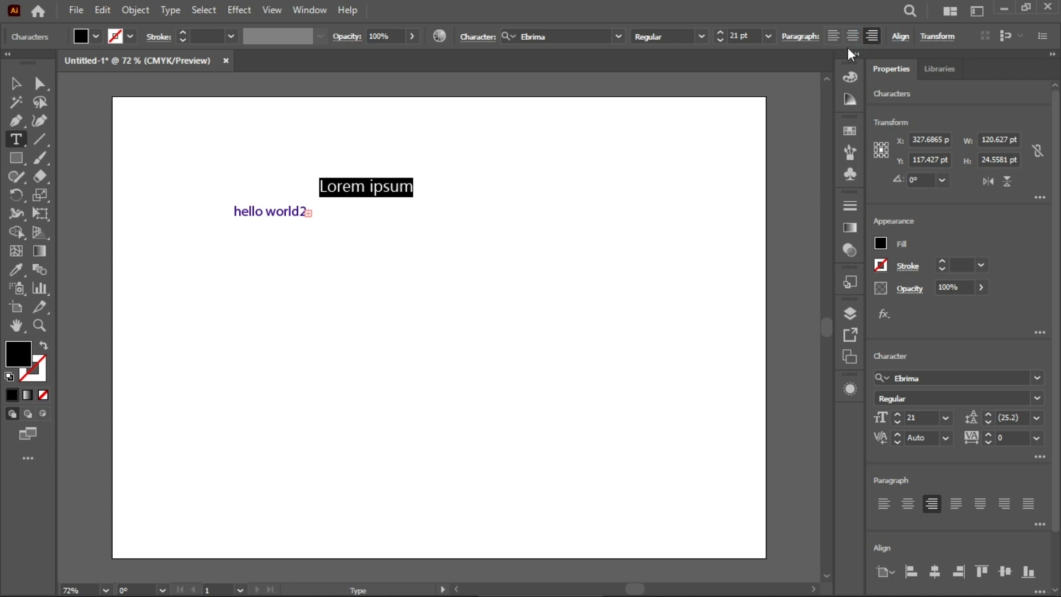
pyautogui.click(835, 35)
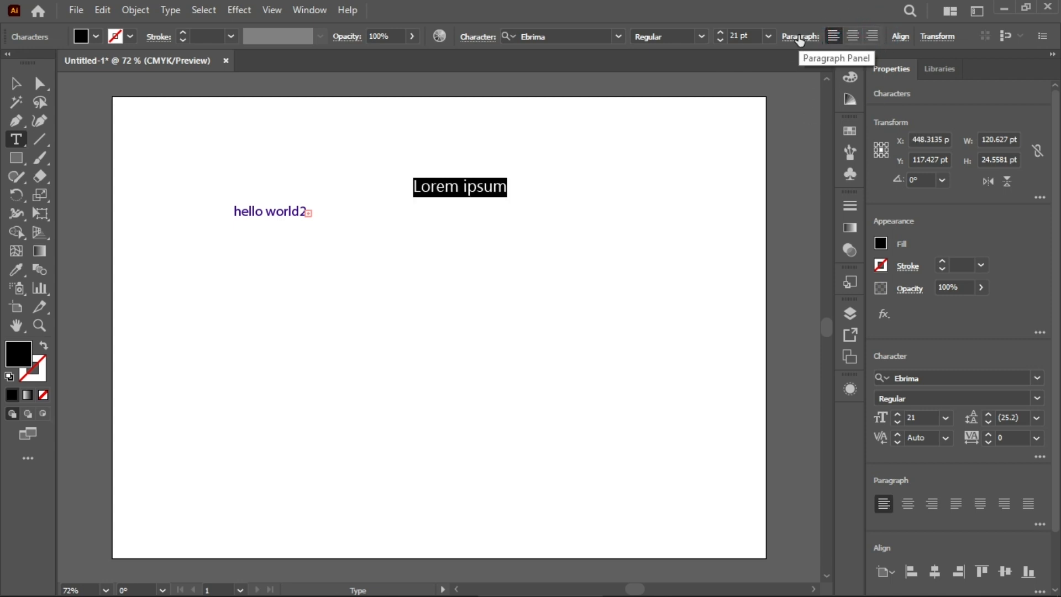
# - Try the justify alignments on the "Lorem ipsum" paragraph, from last line aligned left to all lines justified, and restore left alignment
pyautogui.click(799, 36)
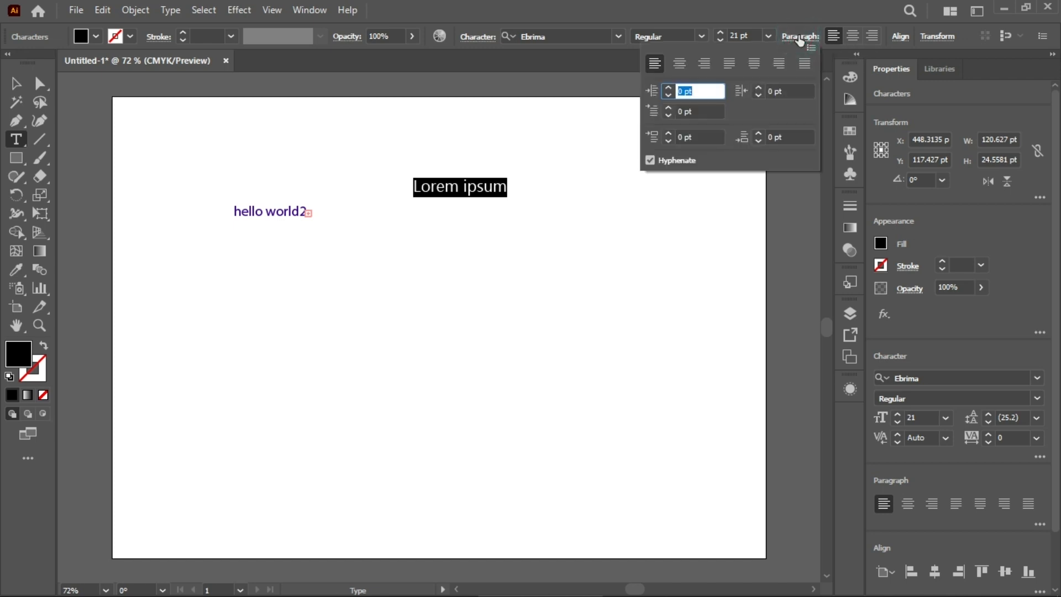
pyautogui.click(727, 64)
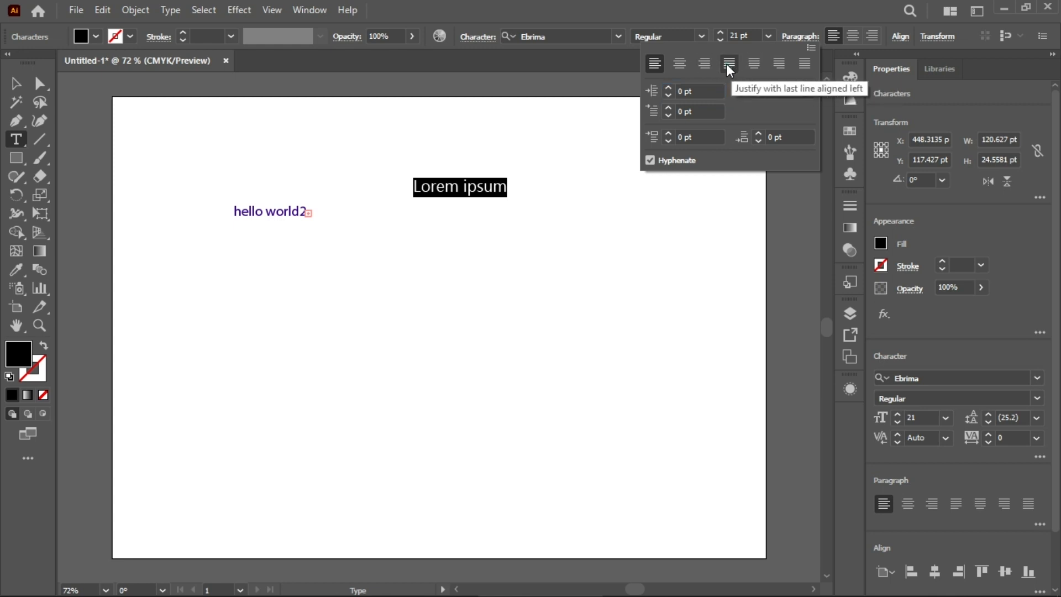
pyautogui.click(755, 65)
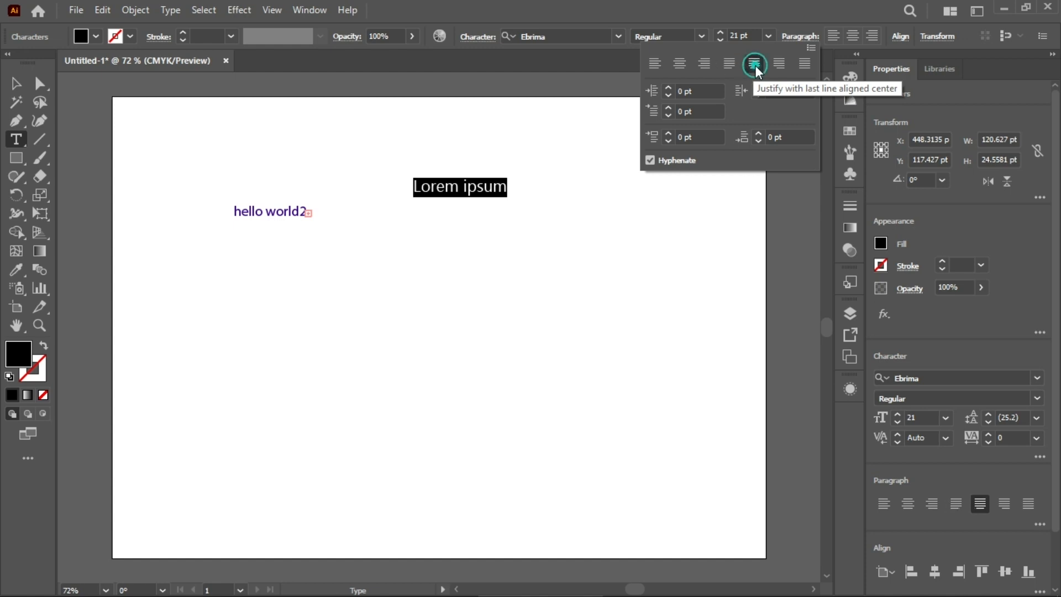
pyautogui.click(777, 67)
pyautogui.click(807, 65)
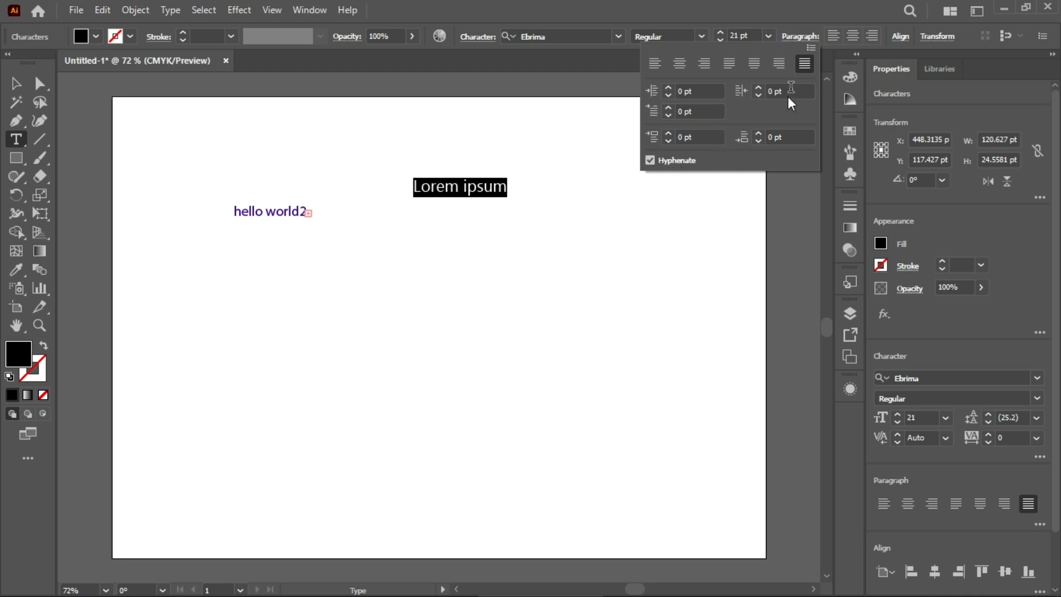
pyautogui.click(655, 64)
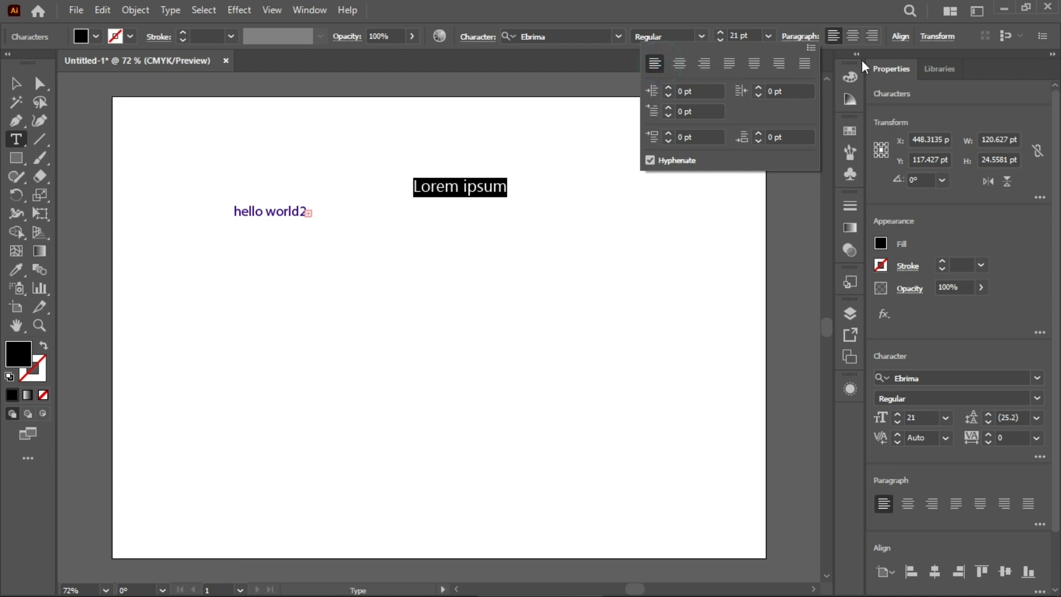
pyautogui.click(833, 35)
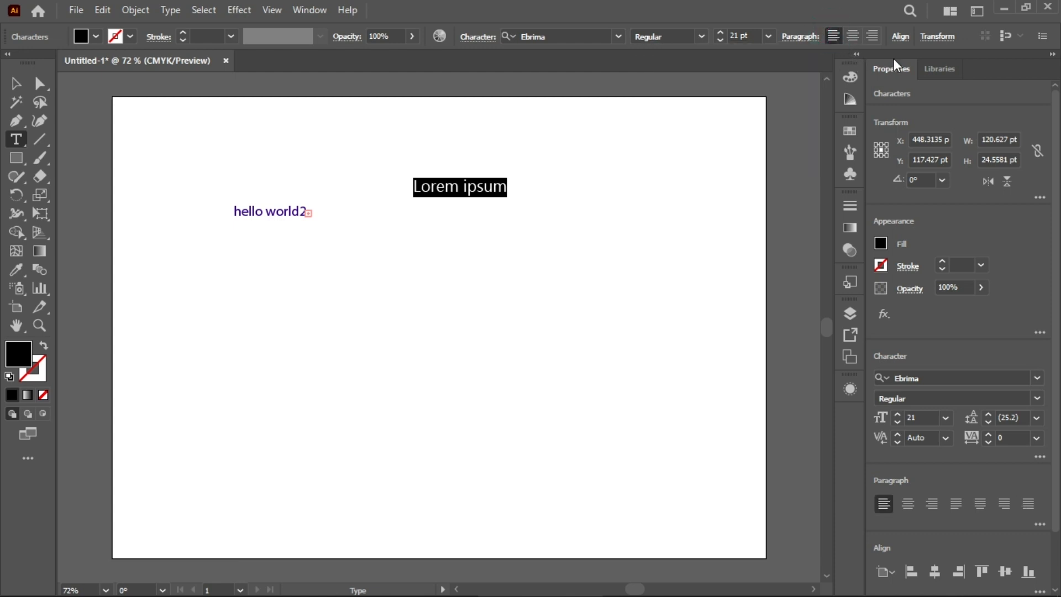
# - View the Align and Transform options for the "Lorem ipsum" text without changing anything
pyautogui.click(900, 36)
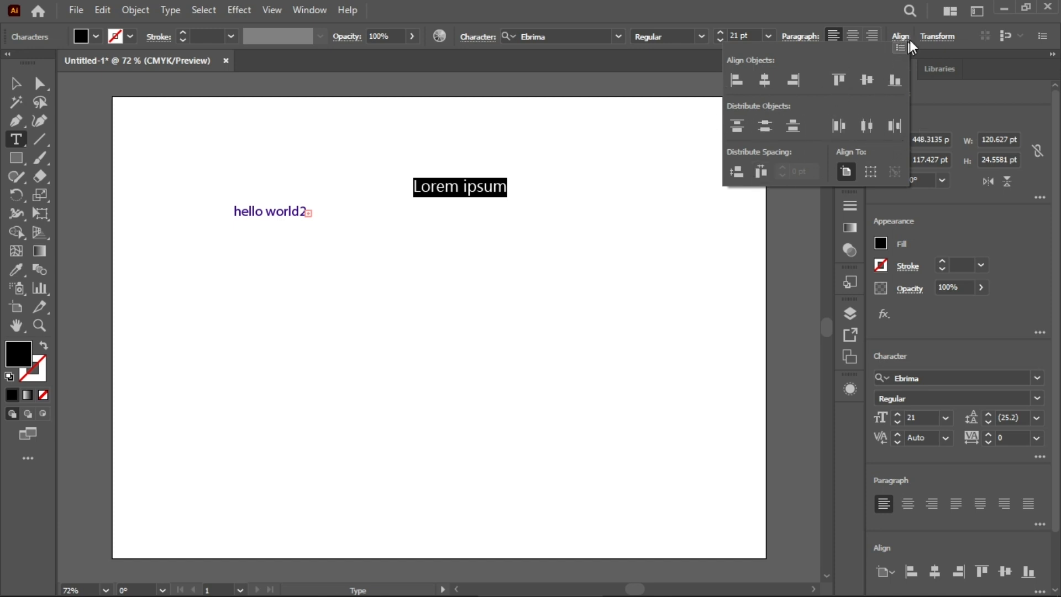
pyautogui.click(891, 26)
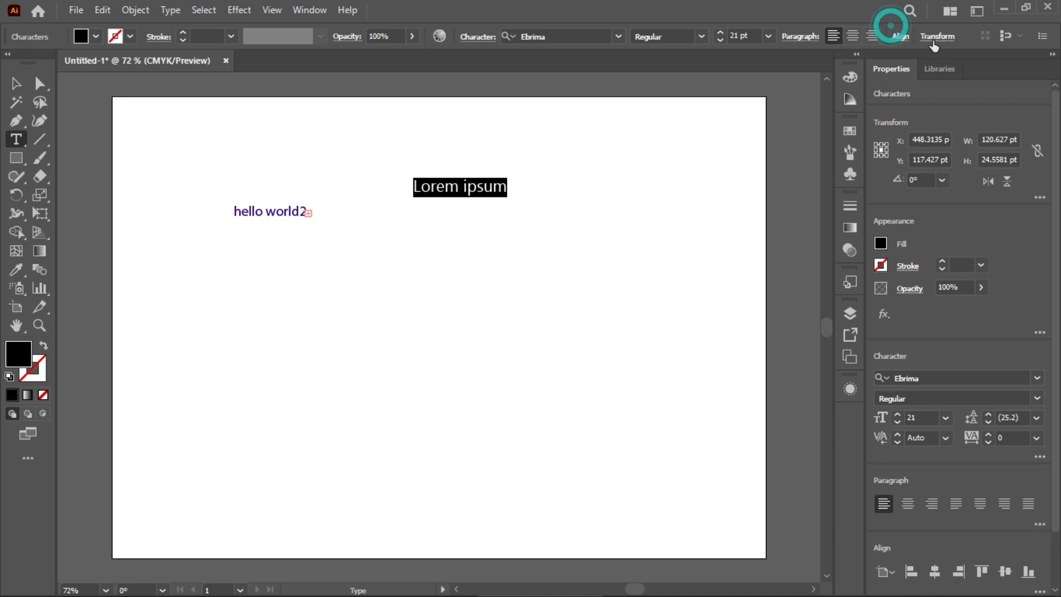
pyautogui.click(934, 39)
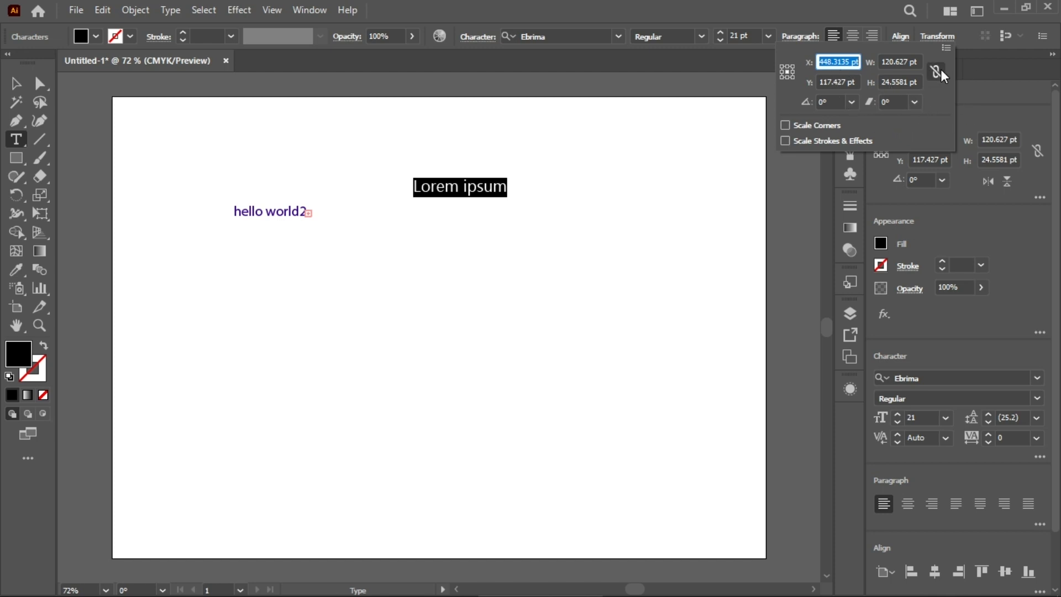
pyautogui.click(965, 33)
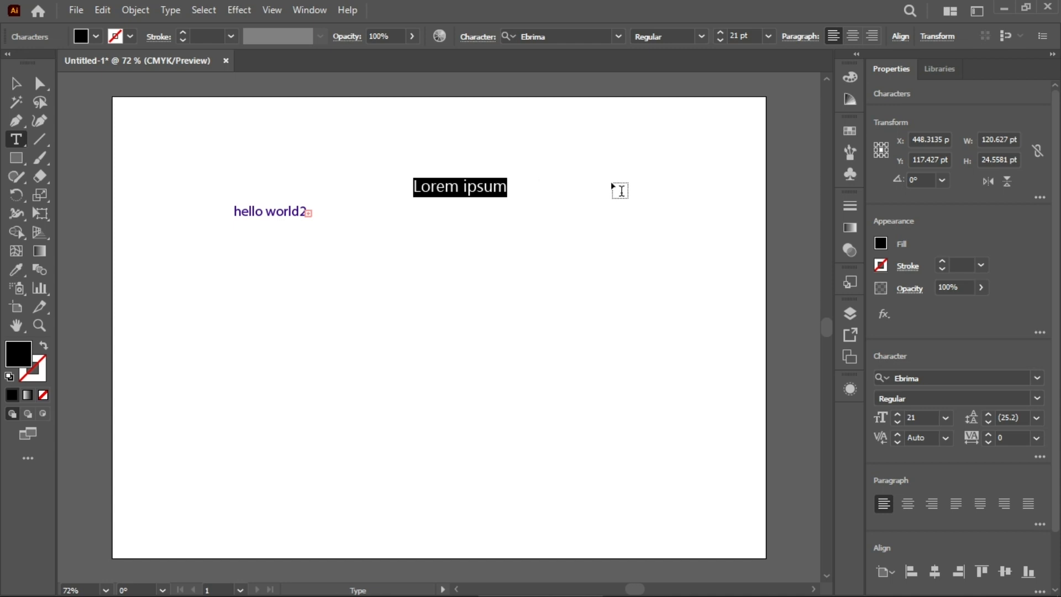
# - Add a second "Lorem ipsum" placeholder point text below and slightly right of the first one
pyautogui.click(474, 226)
pyautogui.moveTo(441, 238); pyautogui.dragTo(453, 240)
pyautogui.click(473, 239)
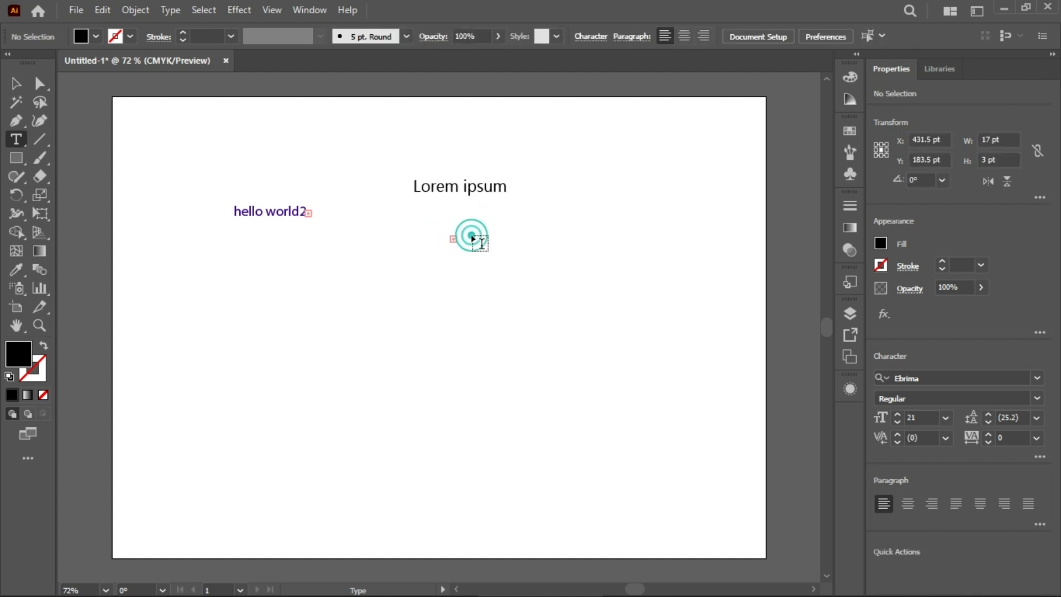
pyautogui.click(462, 239)
pyautogui.click(586, 241)
# - Leave text editing and select the lower "Lorem ipsum" text as an object with the Selection tool
pyautogui.click(547, 233)
pyautogui.doubleClick(549, 235)
pyautogui.click(548, 235)
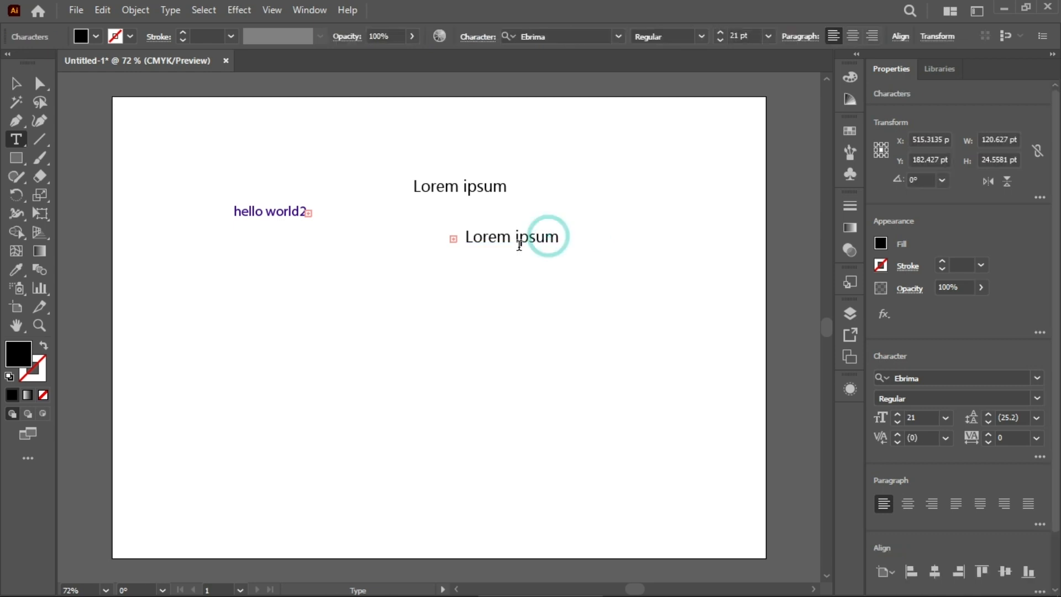
pyautogui.press('Escape')
pyautogui.click(540, 237)
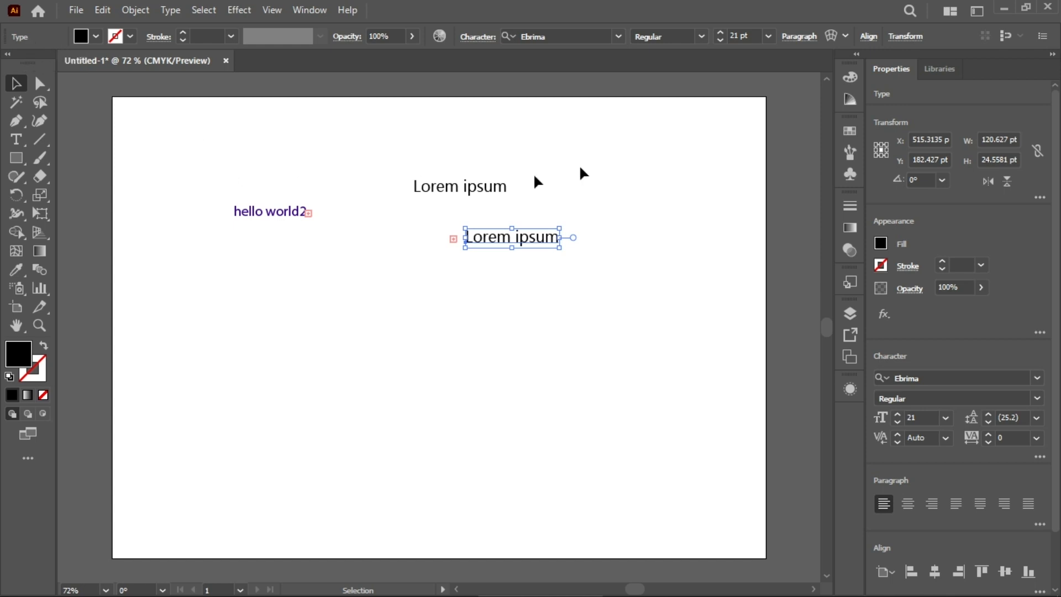
# - Preview an Arc envelope warp with 50% bend and -2% vertical distortion on the selected text and discard it
pyautogui.click(845, 37)
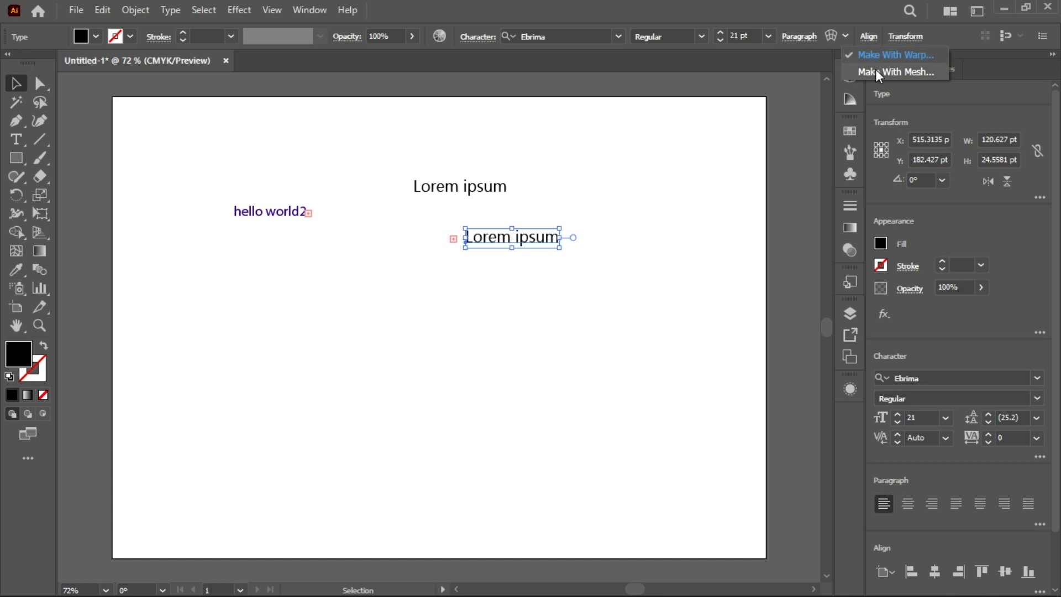
pyautogui.click(832, 37)
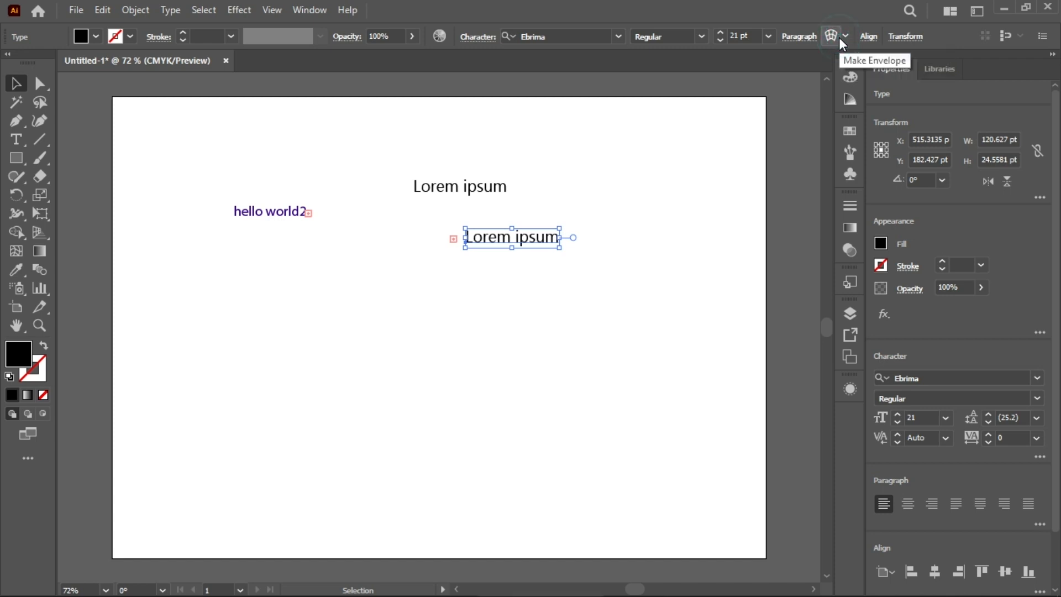
pyautogui.click(833, 37)
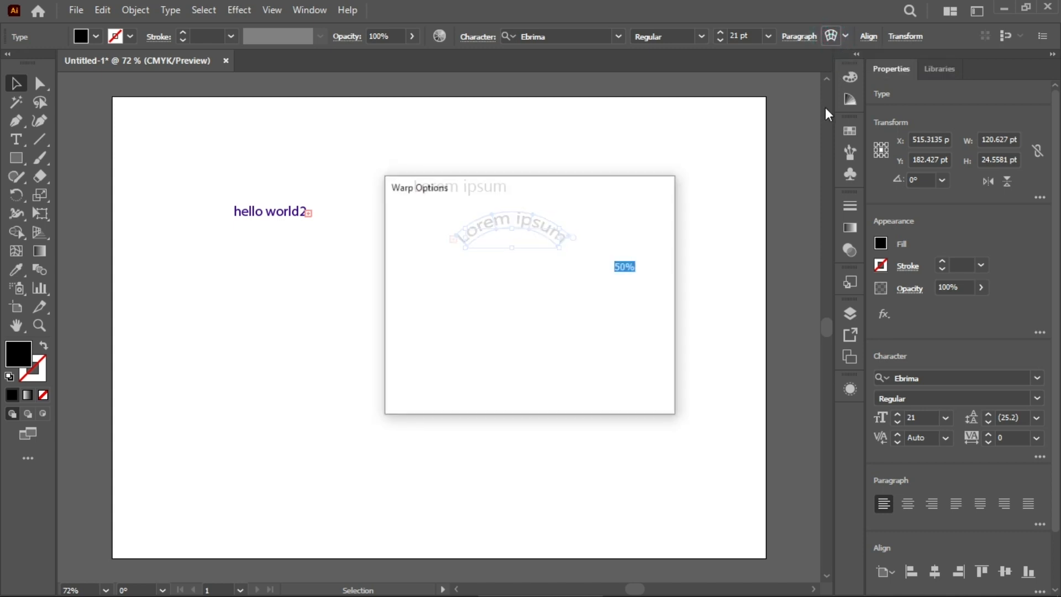
pyautogui.moveTo(567, 190); pyautogui.dragTo(789, 103)
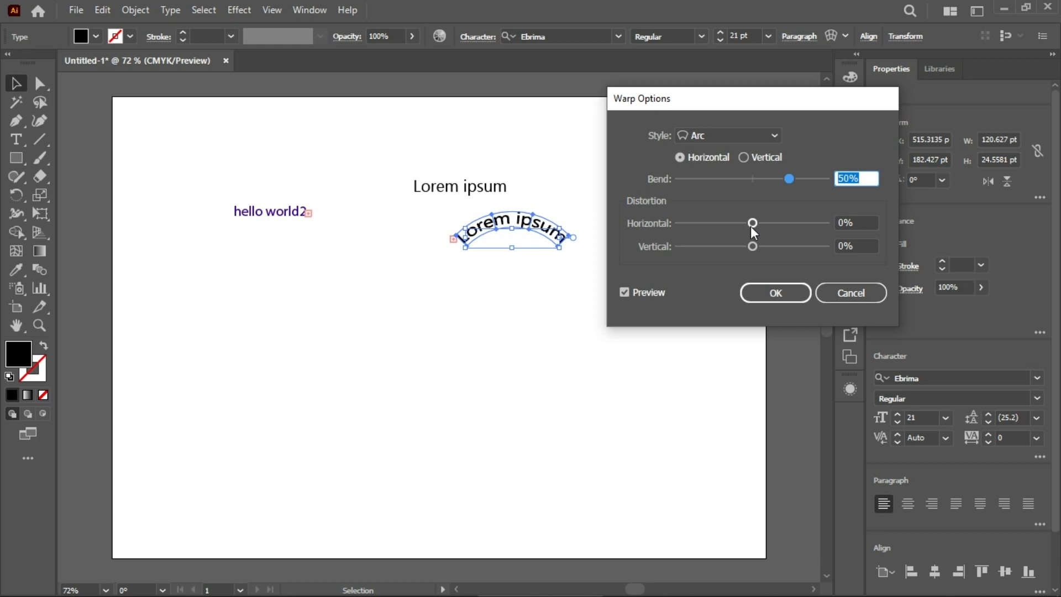
pyautogui.moveTo(753, 224); pyautogui.dragTo(755, 254)
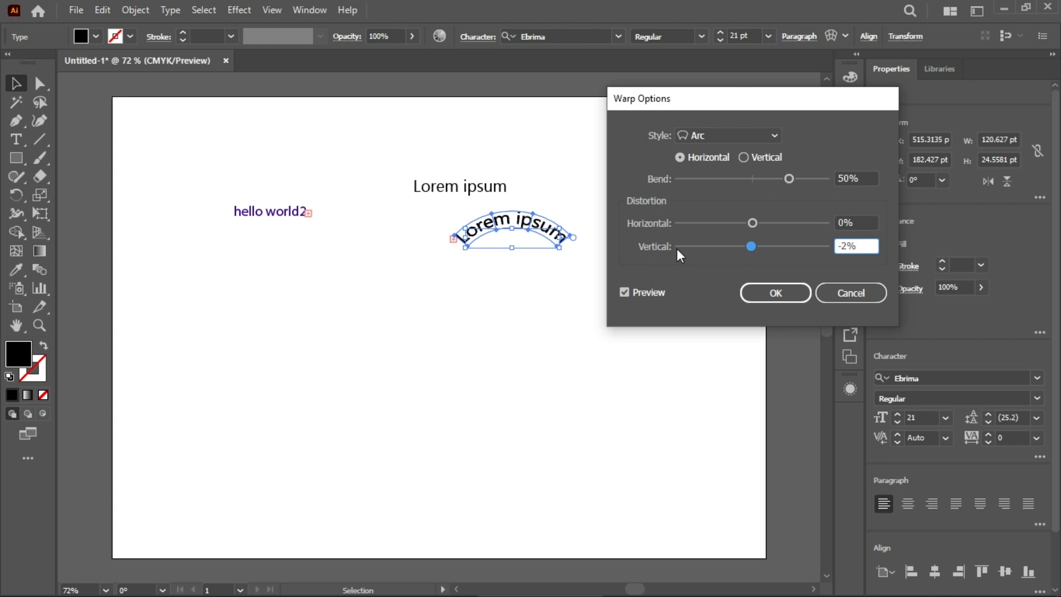
pyautogui.click(863, 294)
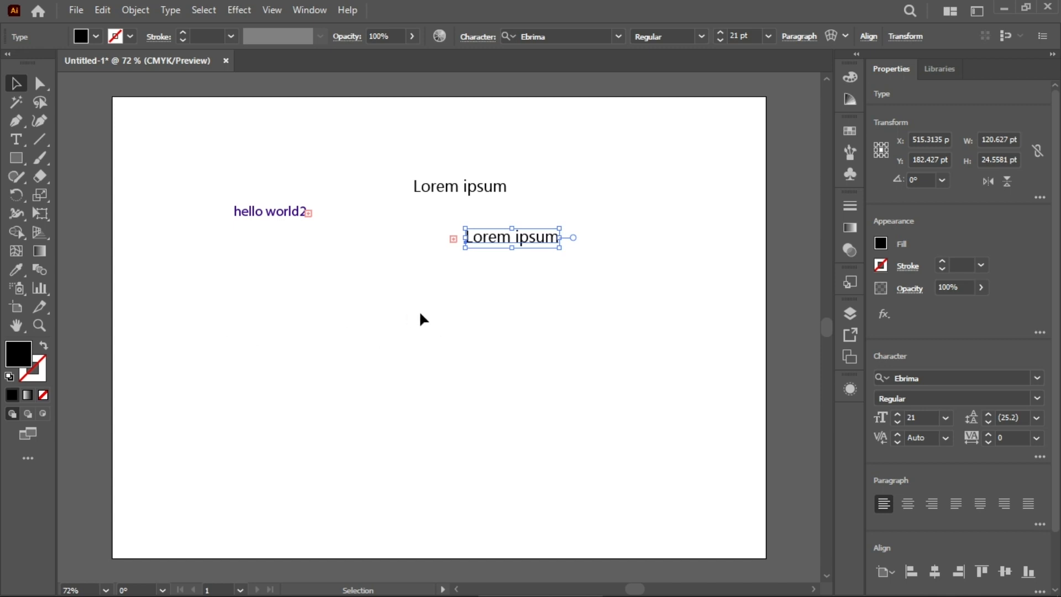
# - Draw an ellipse about 192 by 137 pt below the "hello world2" text and remove its fill
pyautogui.click(24, 135)
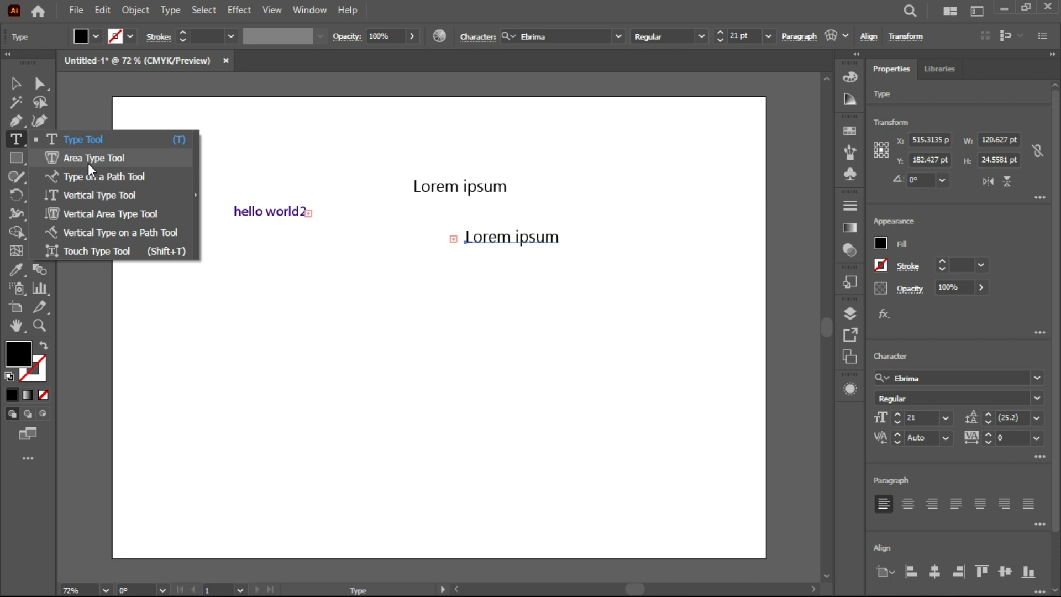
pyautogui.click(12, 160)
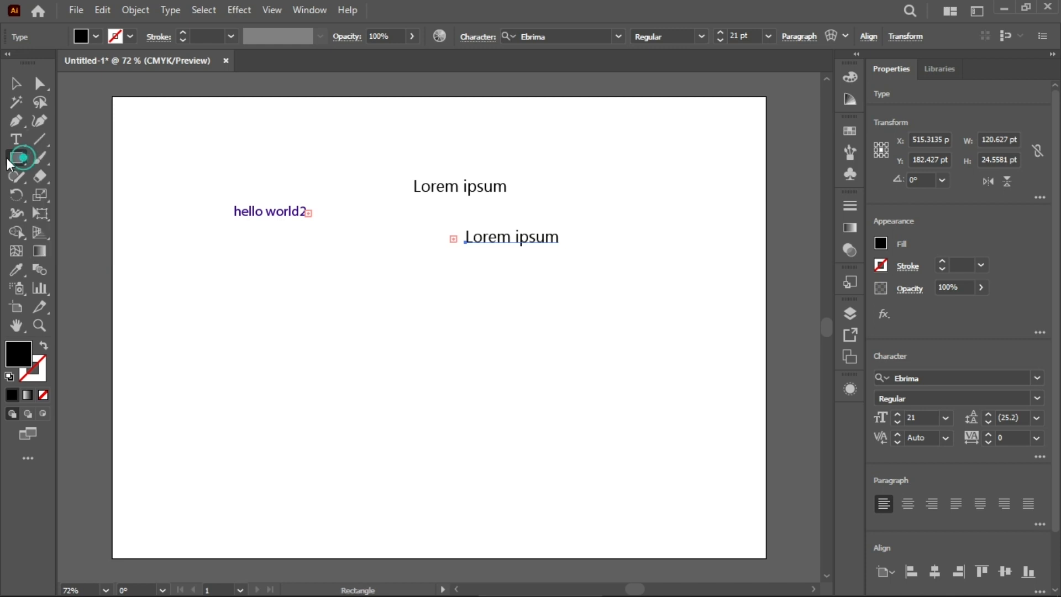
pyautogui.click(10, 164)
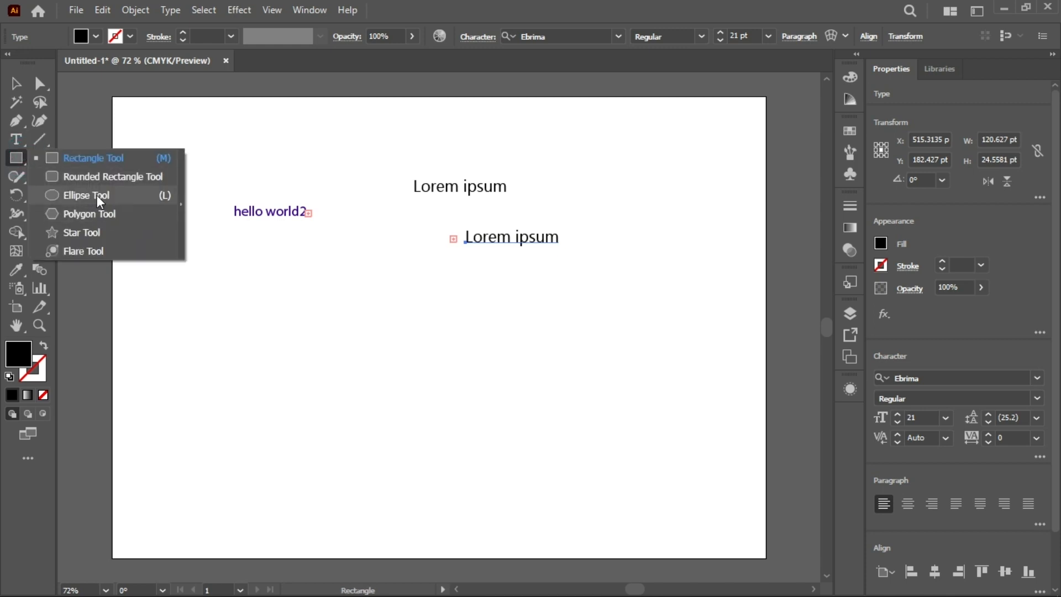
pyautogui.click(97, 194)
pyautogui.moveTo(173, 310); pyautogui.dragTo(325, 418)
pyautogui.click(881, 243)
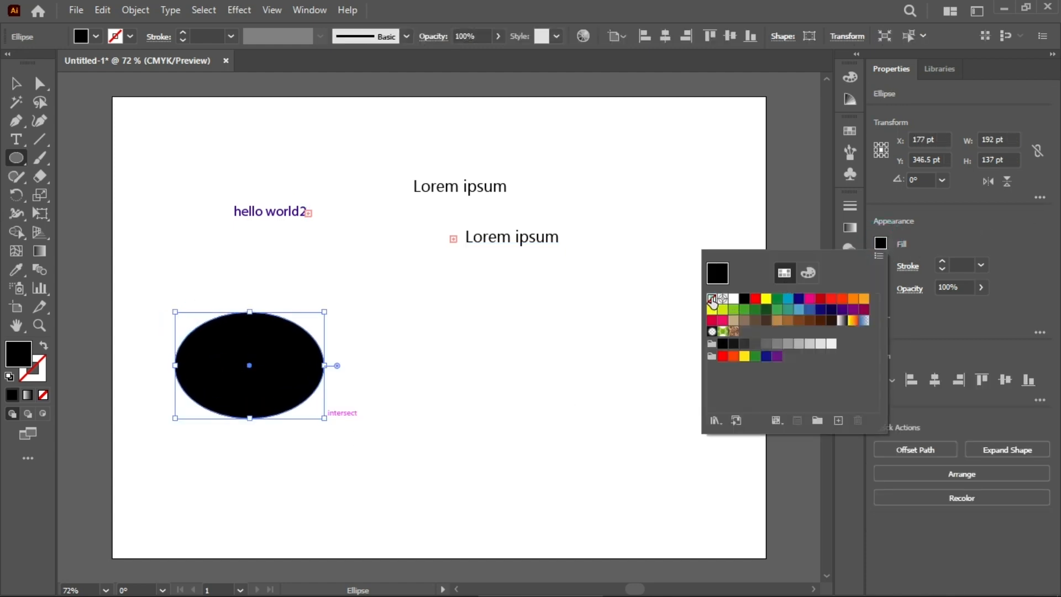
pyautogui.click(712, 299)
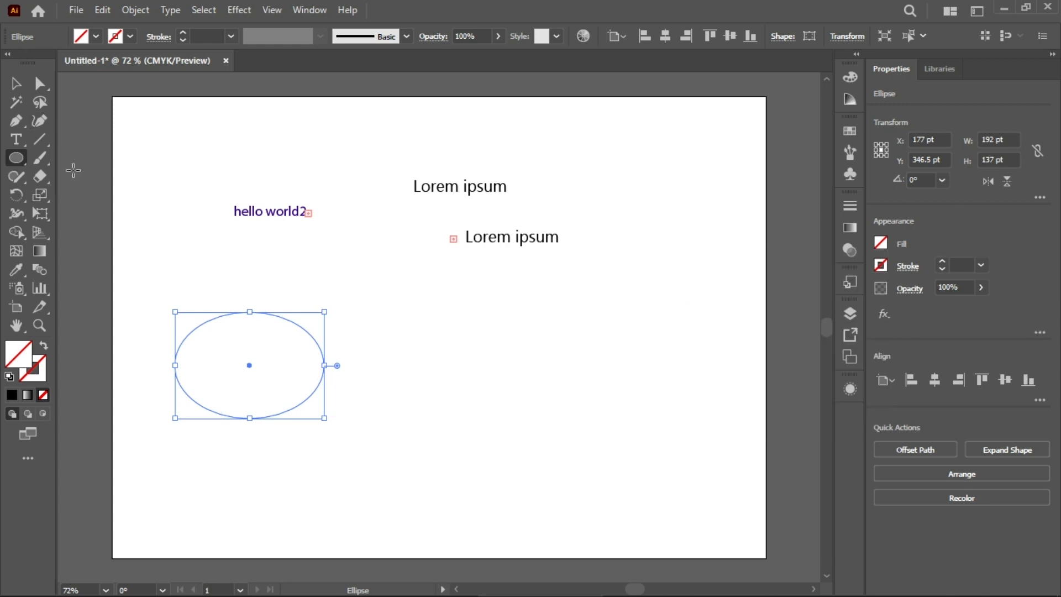
# - Try to draw a rectangle about 199 by 118 pt beside the ellipse, with neither fill nor stroke
pyautogui.moveTo(17, 157); pyautogui.dragTo(64, 172)
pyautogui.click(63, 161)
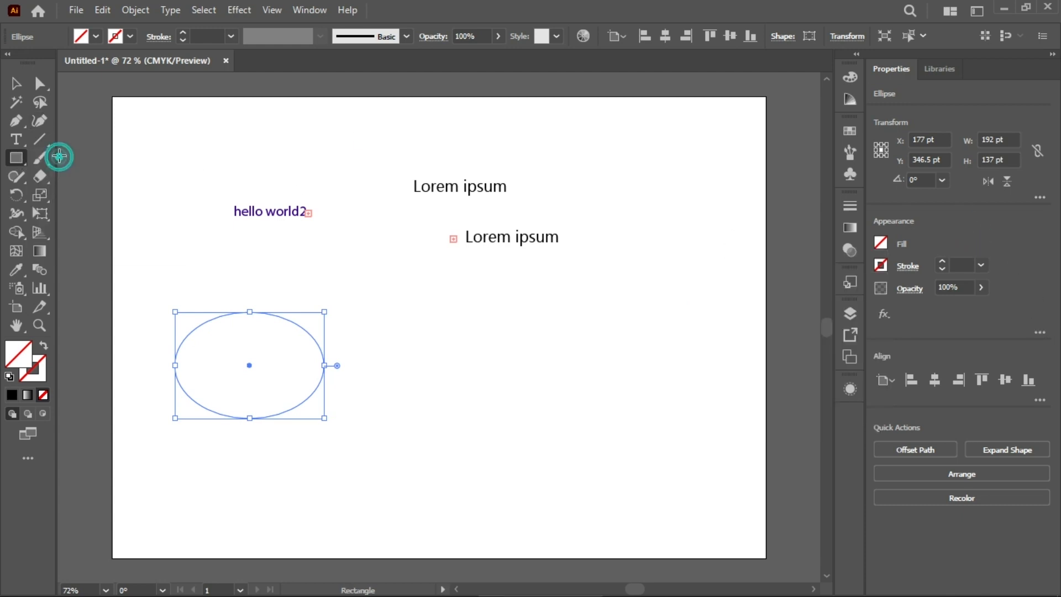
pyautogui.moveTo(387, 323); pyautogui.dragTo(542, 414)
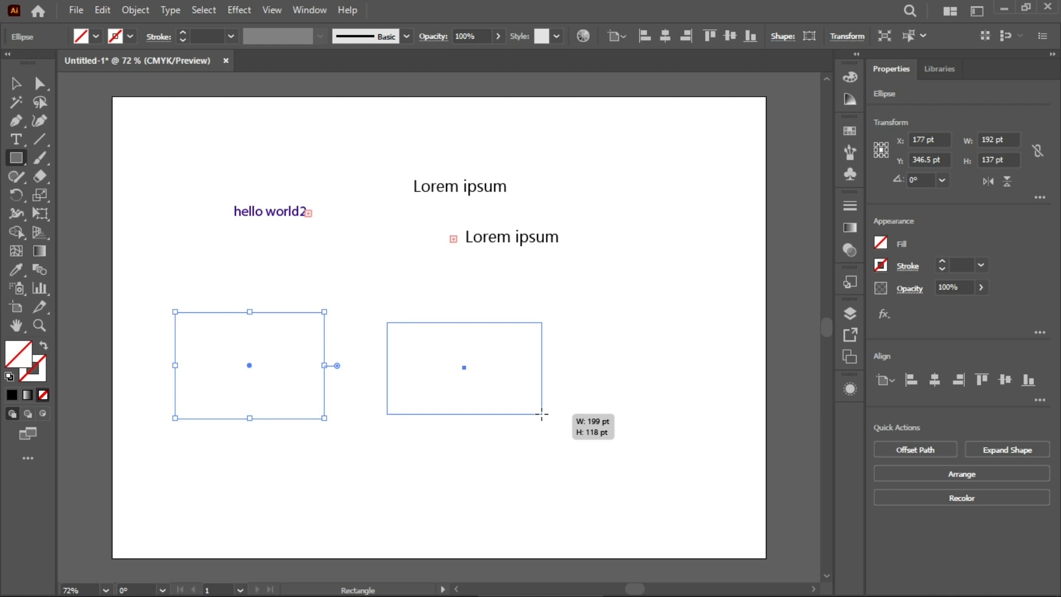
pyautogui.moveTo(541, 414); pyautogui.dragTo(542, 414)
pyautogui.press('v')
pyautogui.click(284, 363)
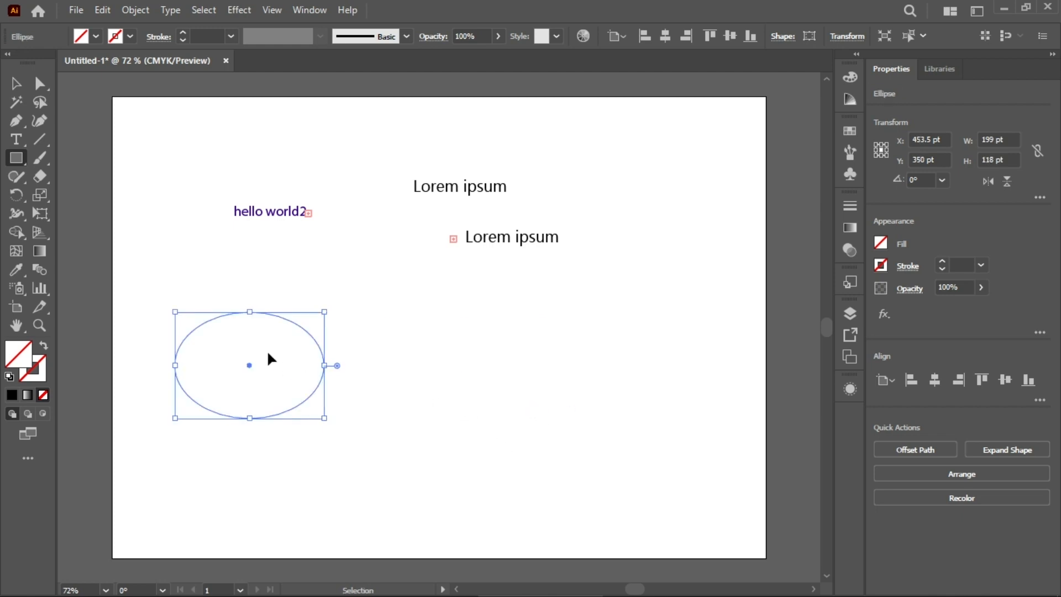
# - Give the ellipse a black stroke and draw a matching rectangle about 177 by 130 pt to its right
pyautogui.click(881, 266)
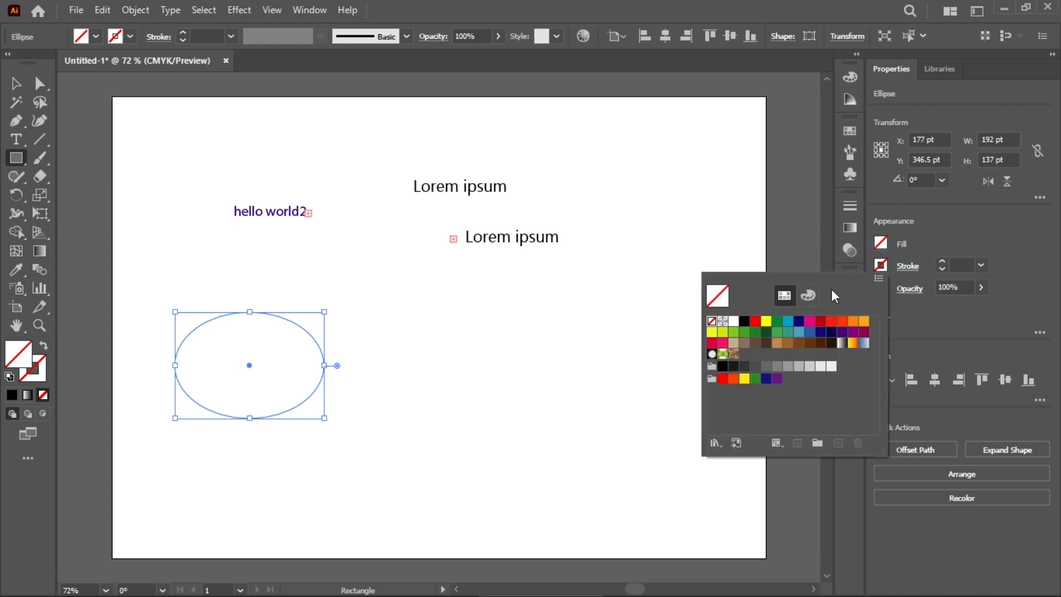
pyautogui.click(744, 321)
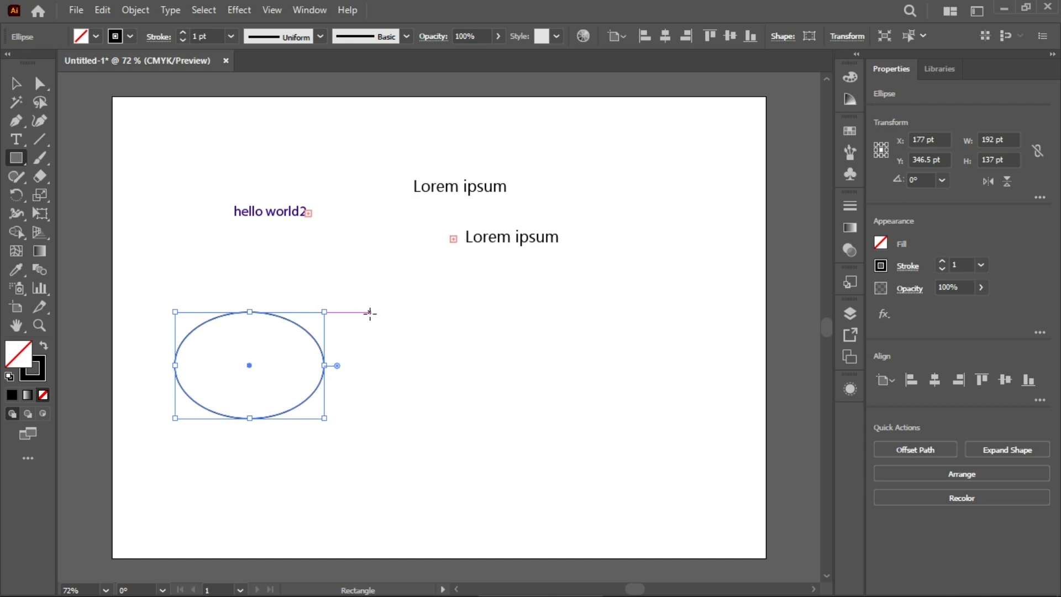
pyautogui.moveTo(359, 312); pyautogui.dragTo(498, 413)
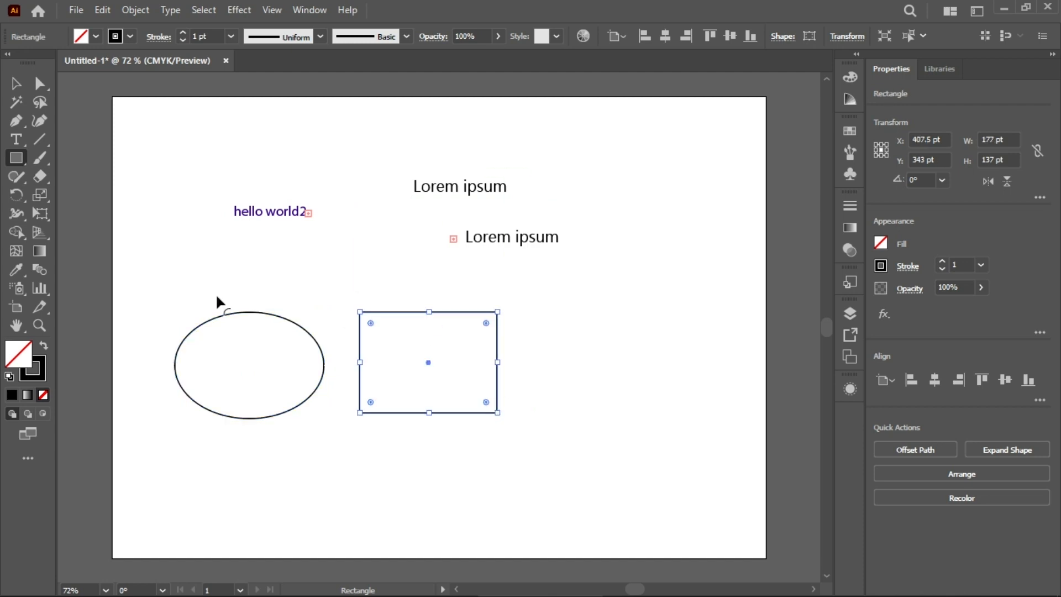
# - Draw a hexagon about 129 by 147 pt to the right of the rectangle and deselect it
pyautogui.click(23, 157)
pyautogui.click(105, 213)
pyautogui.moveTo(536, 315)
pyautogui.mouseDown()
pyautogui.moveTo(604, 359)
pyautogui.moveTo(543, 328)
pyautogui.mouseUp()
pyautogui.hotkey('ctrl', 'z')
pyautogui.moveTo(638, 341); pyautogui.dragTo(689, 371)
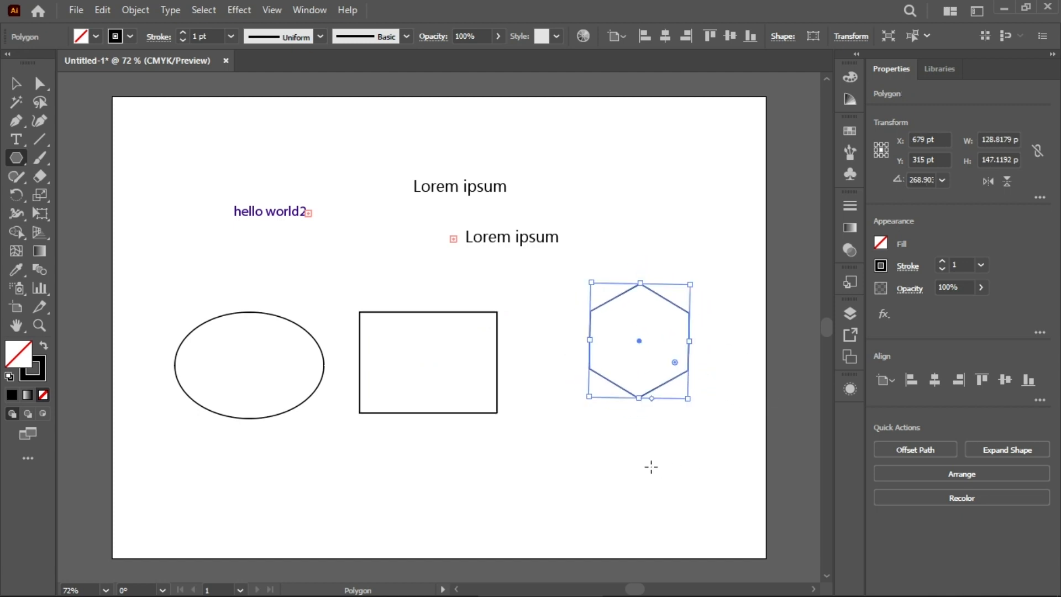
pyautogui.click(792, 402)
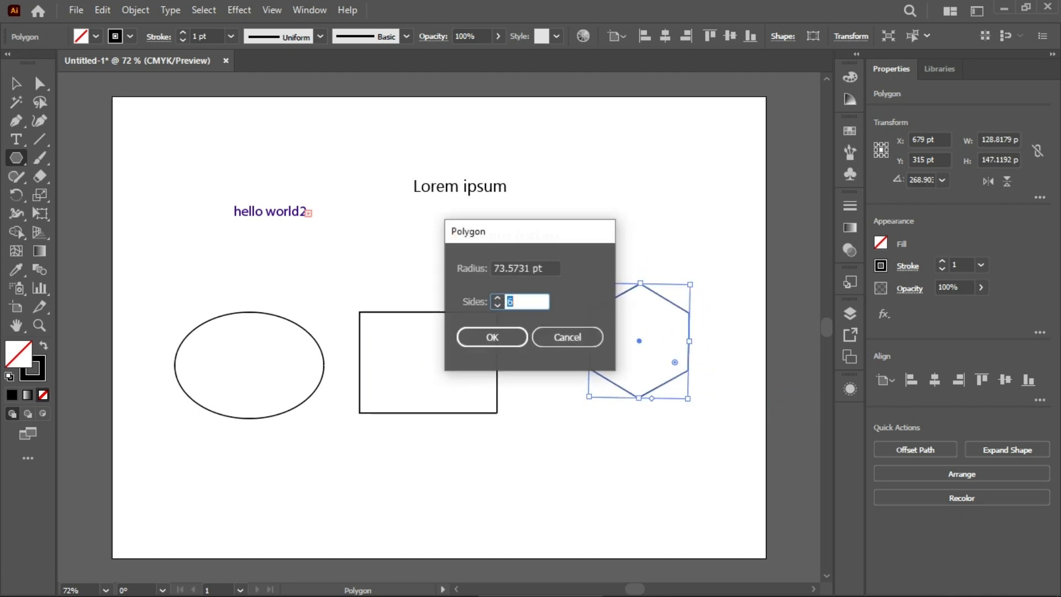
pyautogui.click(587, 342)
pyautogui.click(18, 85)
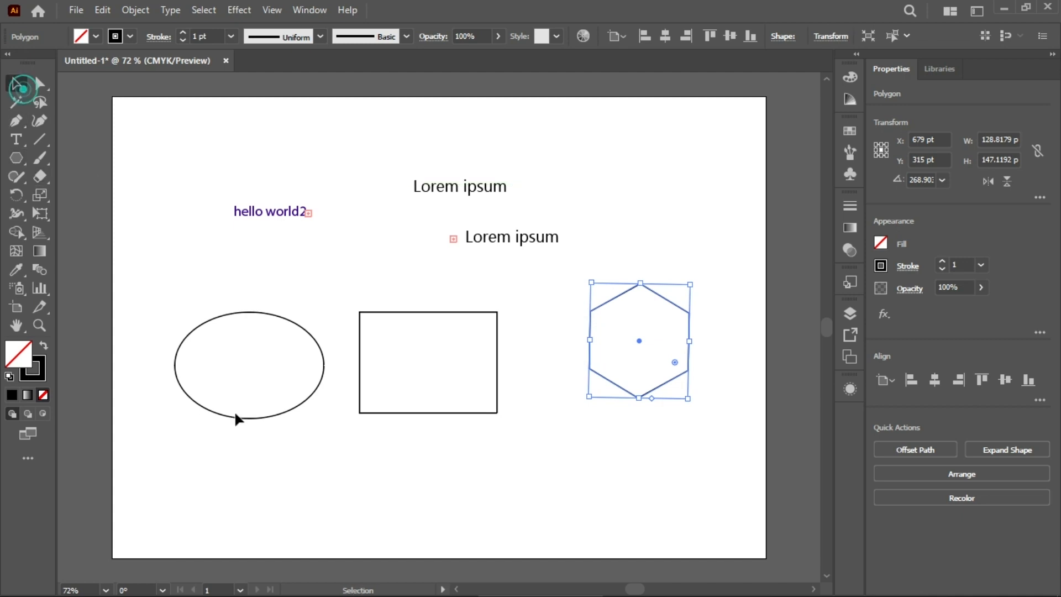
pyautogui.click(322, 507)
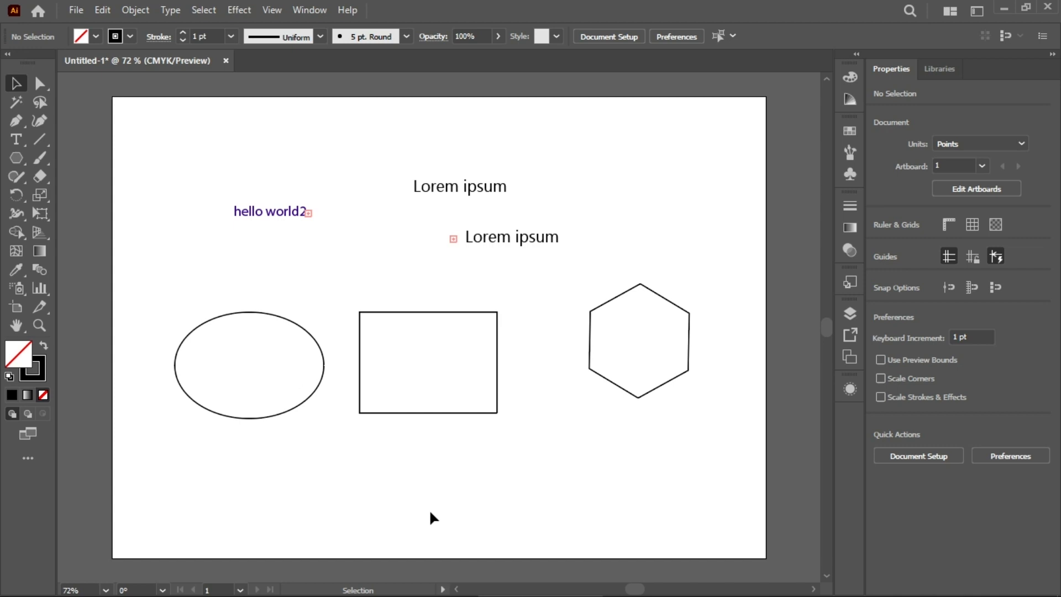
# - Try to start text with the Area Type tool from the empty interior of the ellipse
pyautogui.click(14, 141)
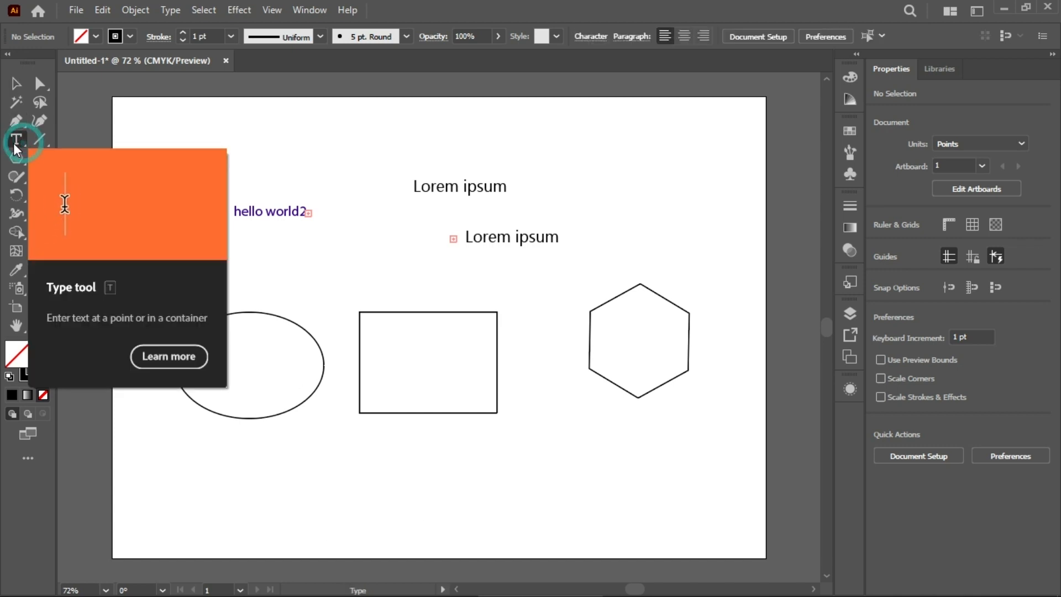
pyautogui.click(97, 159)
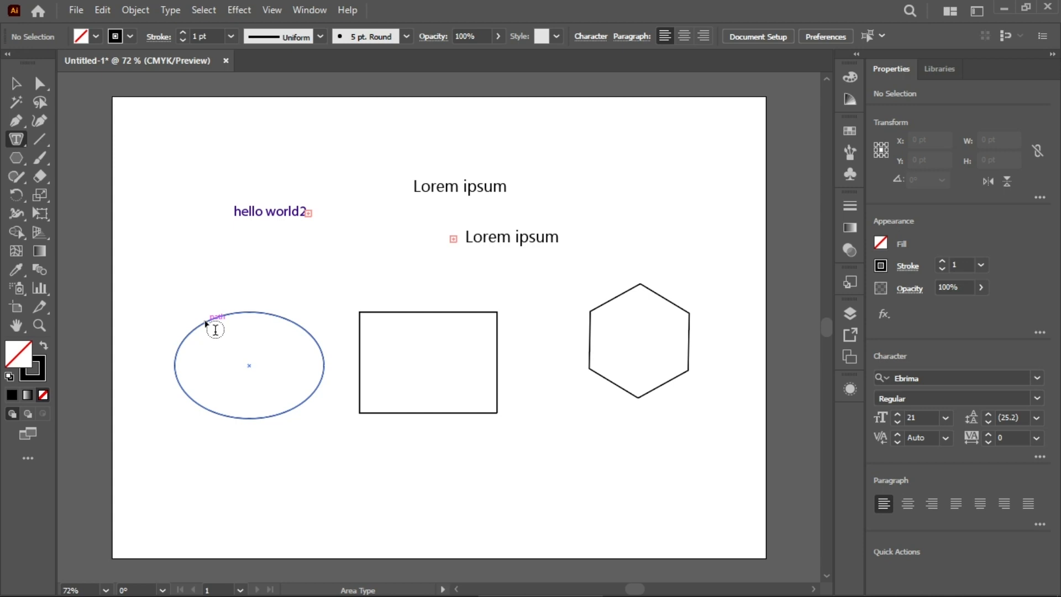
pyautogui.click(220, 358)
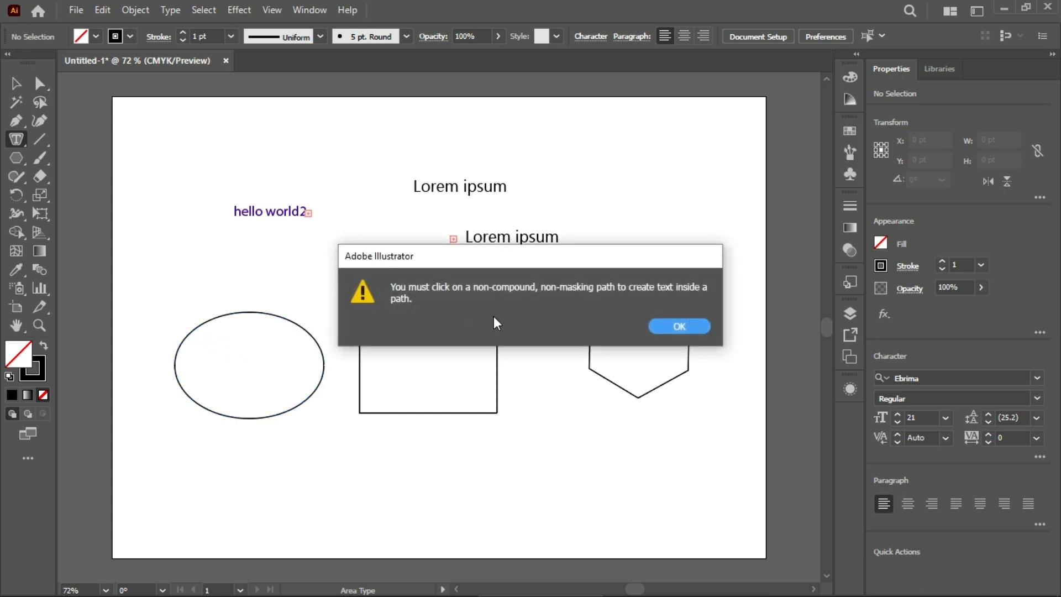
pyautogui.moveTo(461, 252); pyautogui.dragTo(413, 238)
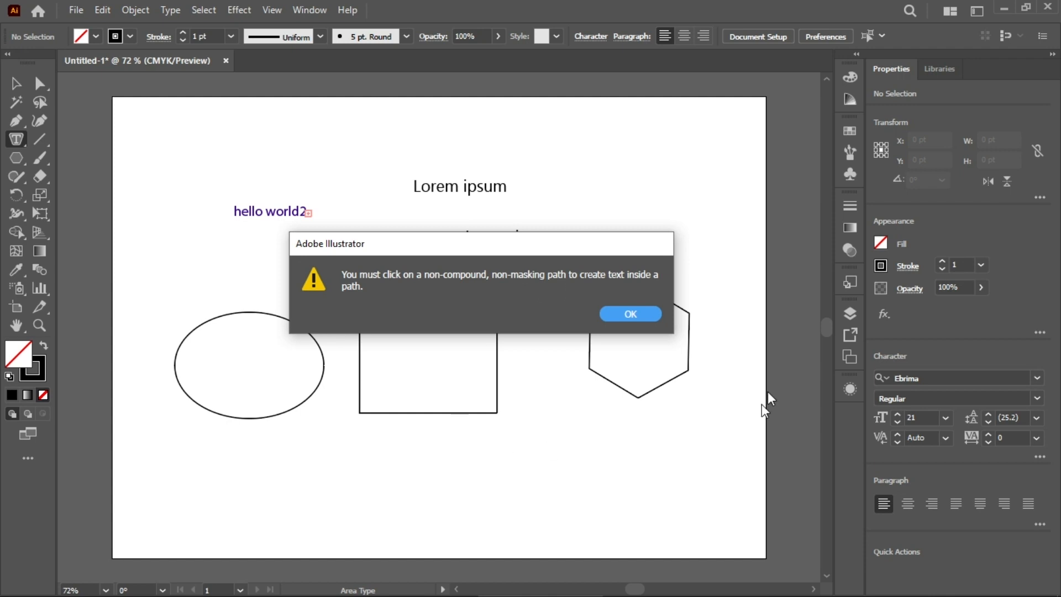
pyautogui.click(627, 315)
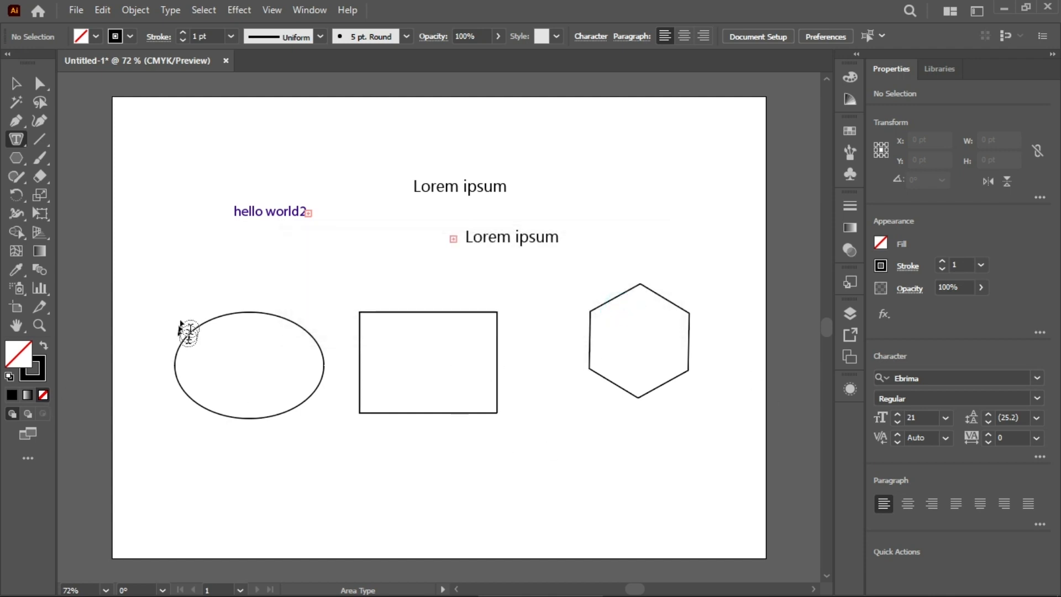
# - Fill the ellipse, rectangle and hexagon with placeholder area type, starting each from the shape's outline
pyautogui.click(208, 321)
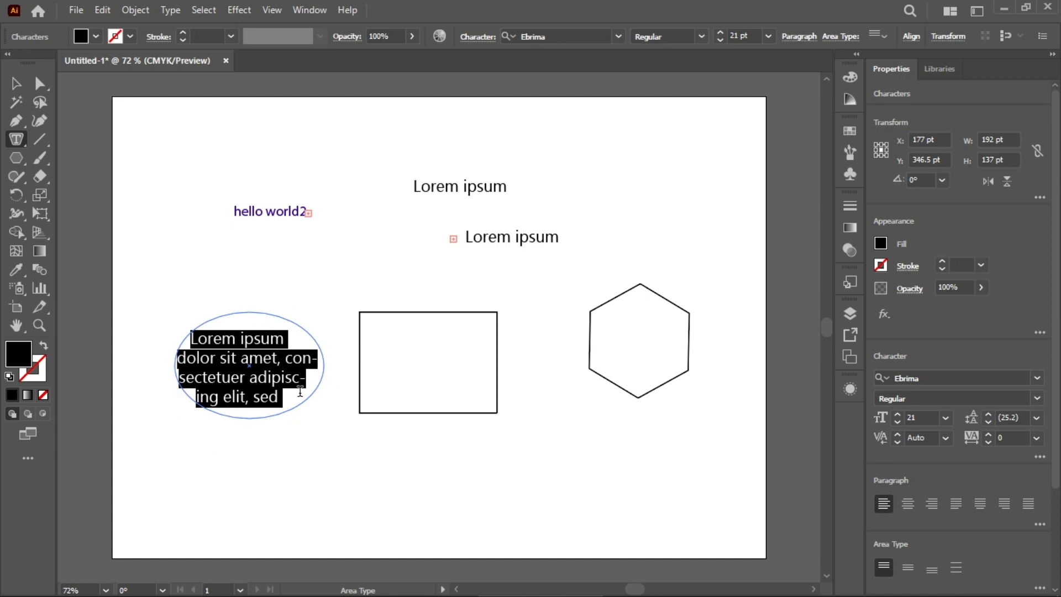
pyautogui.click(405, 321)
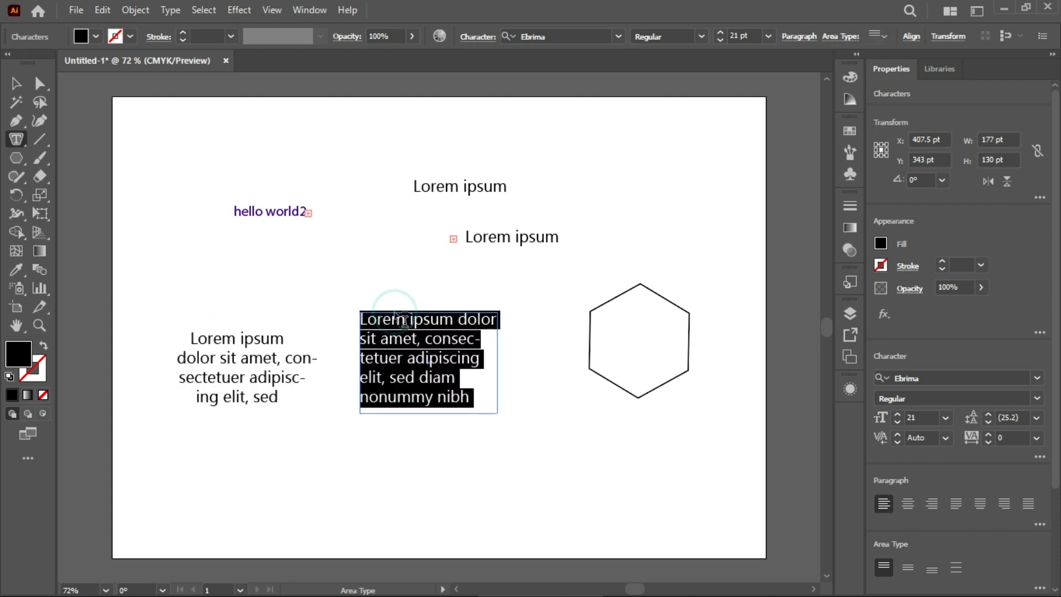
pyautogui.click(607, 303)
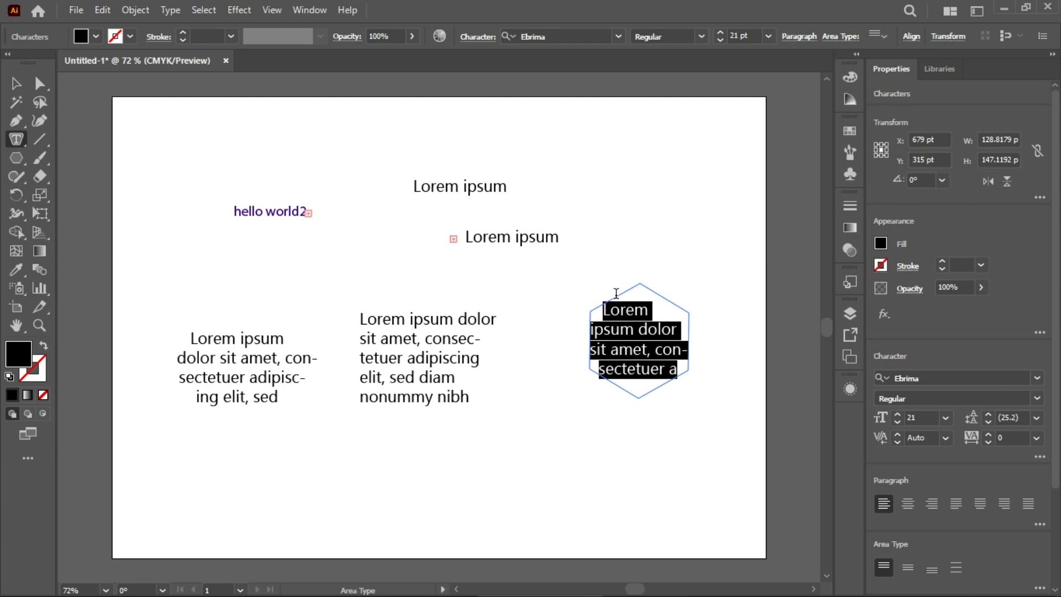
# - Set the font size of the hexagon's text to 10 pt and leave text editing
pyautogui.scroll(-11, 742, 37)
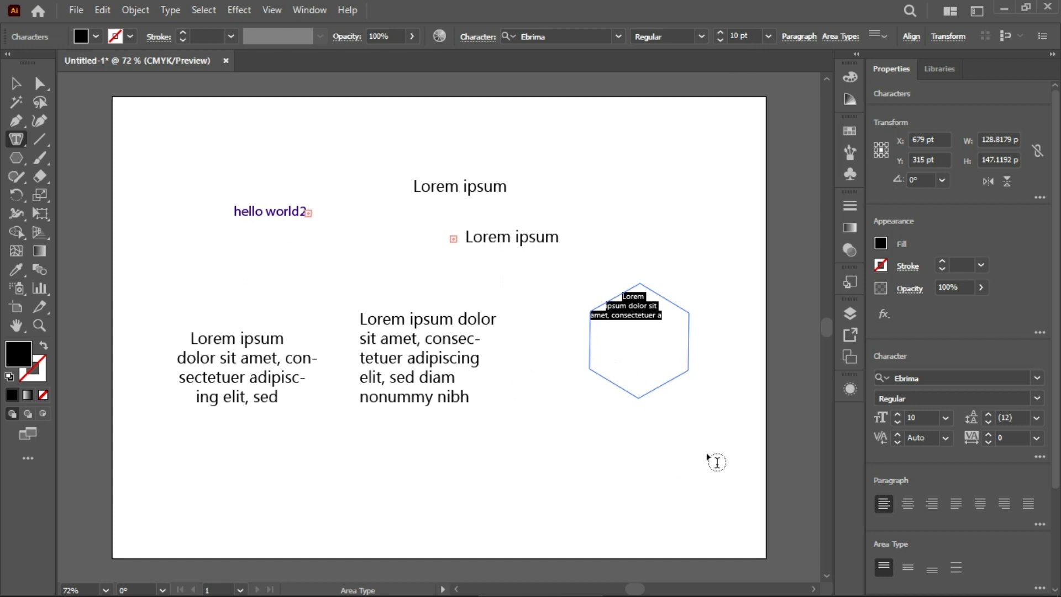
pyautogui.click(774, 386)
pyautogui.click(679, 326)
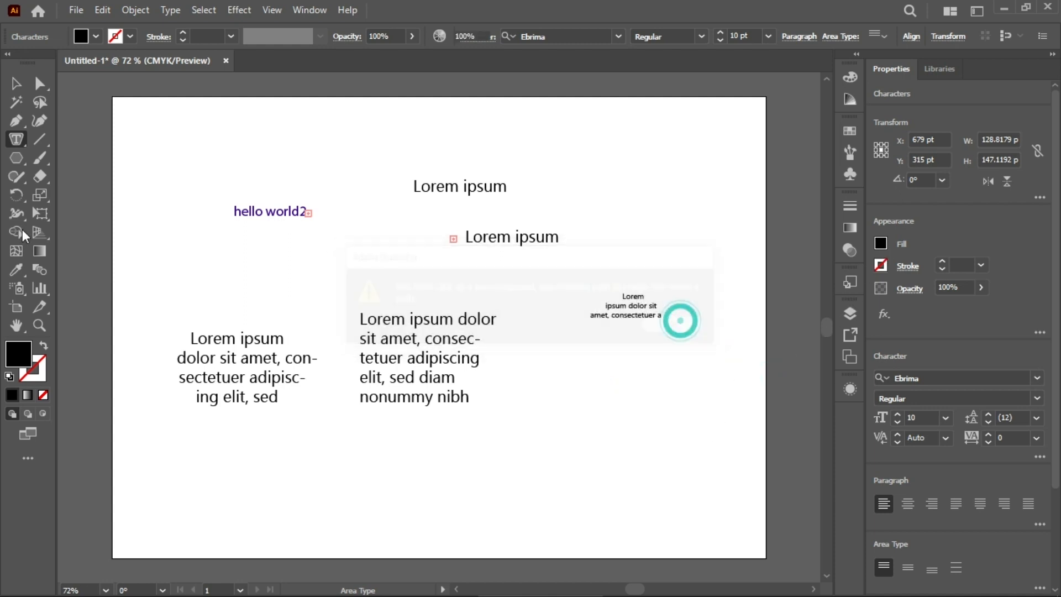
pyautogui.click(16, 84)
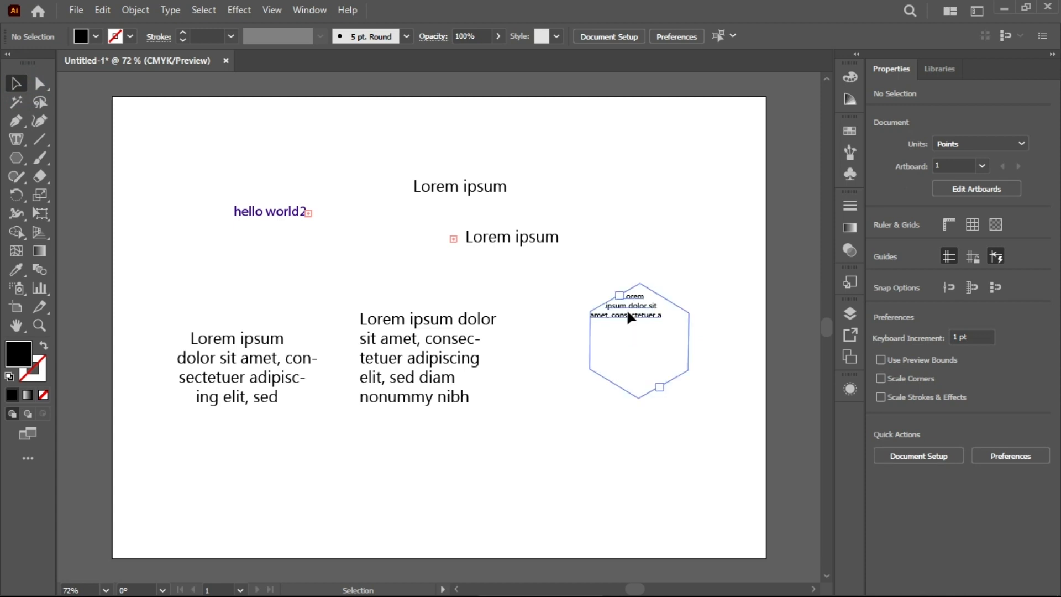
# - Check the frames of the three area texts by selecting each one, and delete the hexagonal text
pyautogui.click(633, 332)
pyautogui.click(426, 346)
pyautogui.click(296, 369)
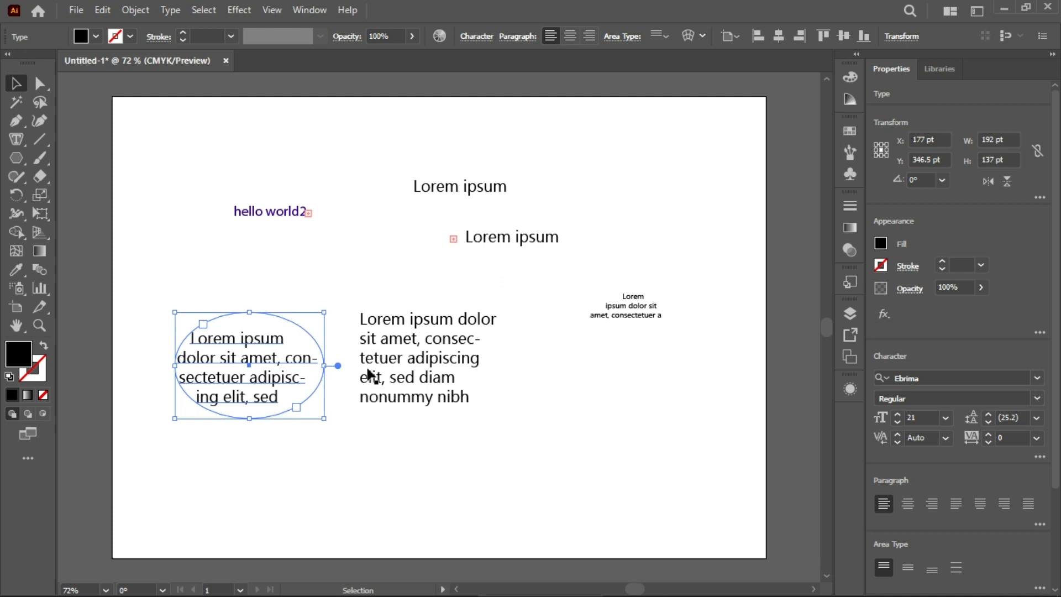
pyautogui.click(432, 386)
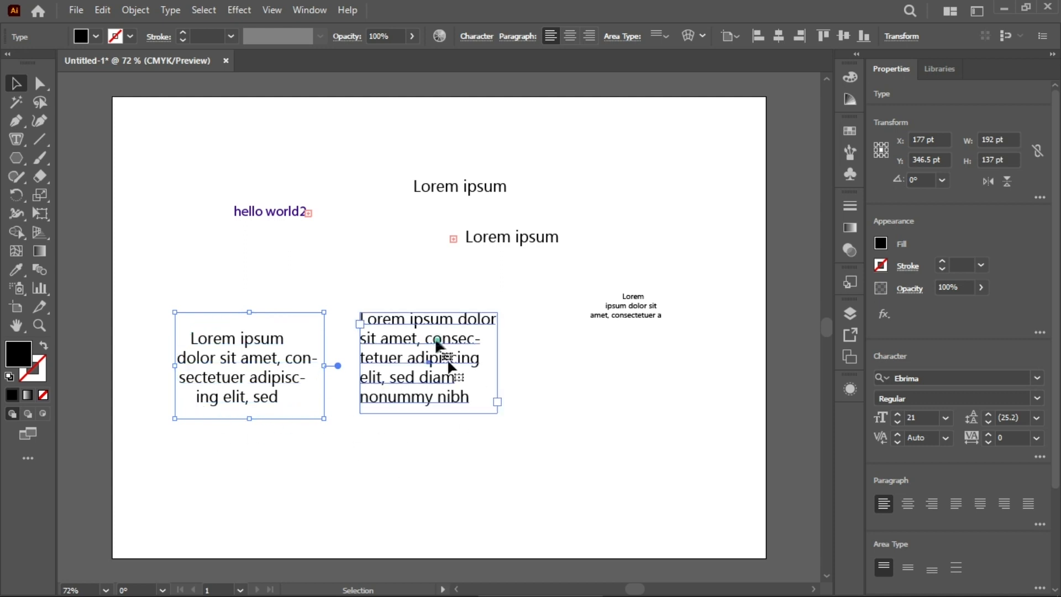
pyautogui.click(648, 314)
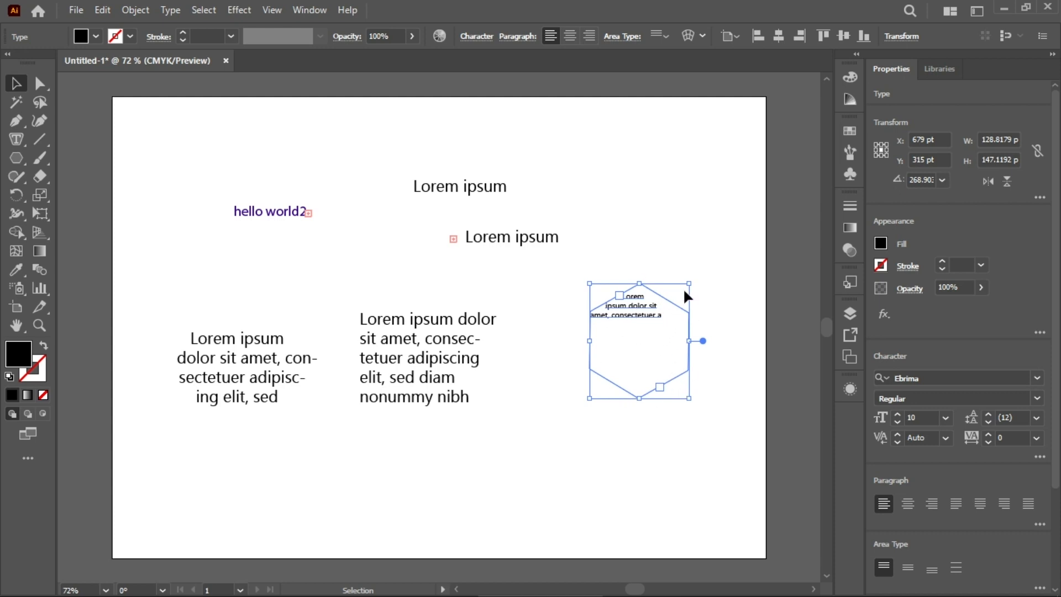
pyautogui.click(667, 319)
pyautogui.moveTo(662, 319); pyautogui.dragTo(641, 315)
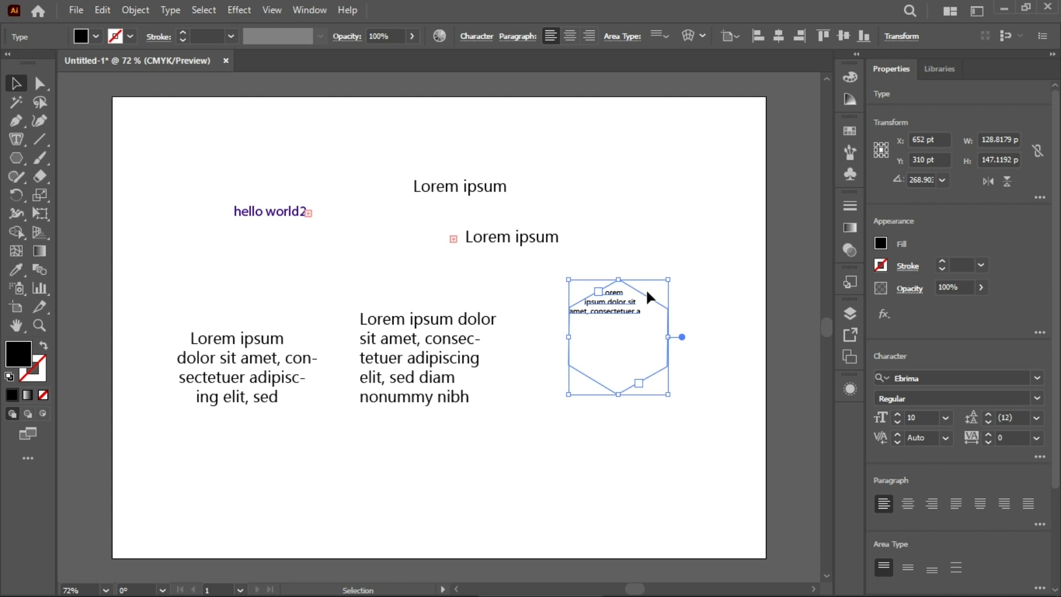
pyautogui.press('Delete')
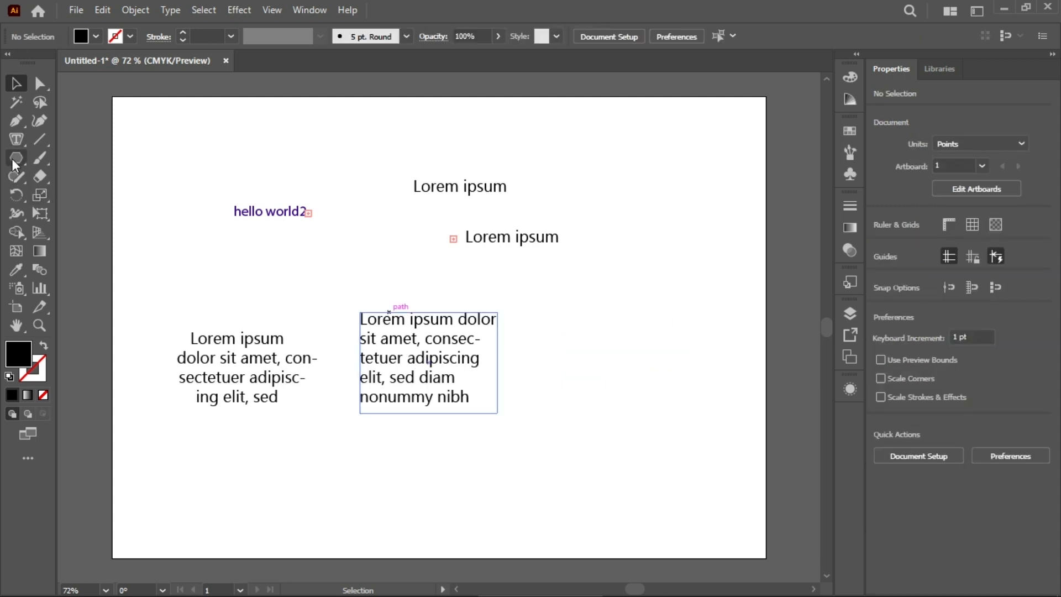
# - Draw a hexagon about 180 by 199 pt to the right of the rectangular text and remove its fill
pyautogui.click(13, 160)
pyautogui.moveTo(639, 334); pyautogui.dragTo(708, 367)
pyautogui.click(884, 245)
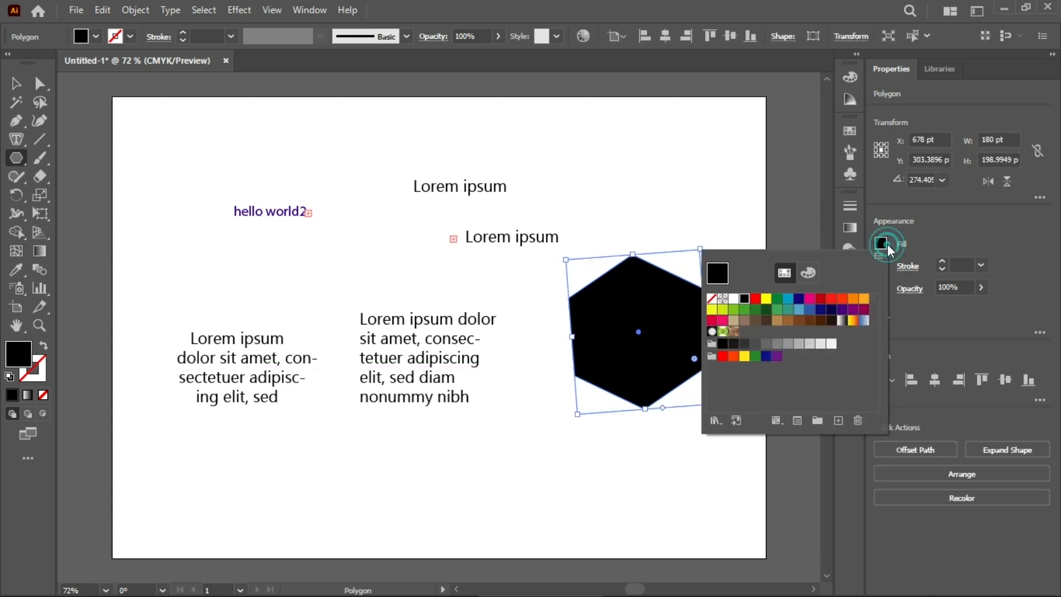
pyautogui.click(716, 303)
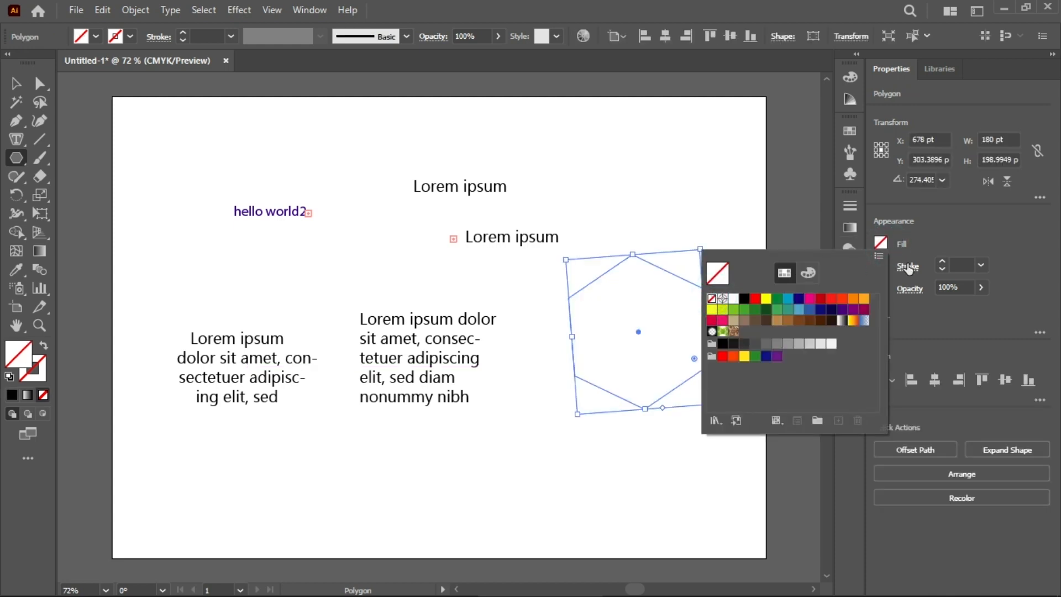
# - Give the new hexagon a black stroke and return to the Selection tool
pyautogui.click(907, 264)
pyautogui.click(881, 266)
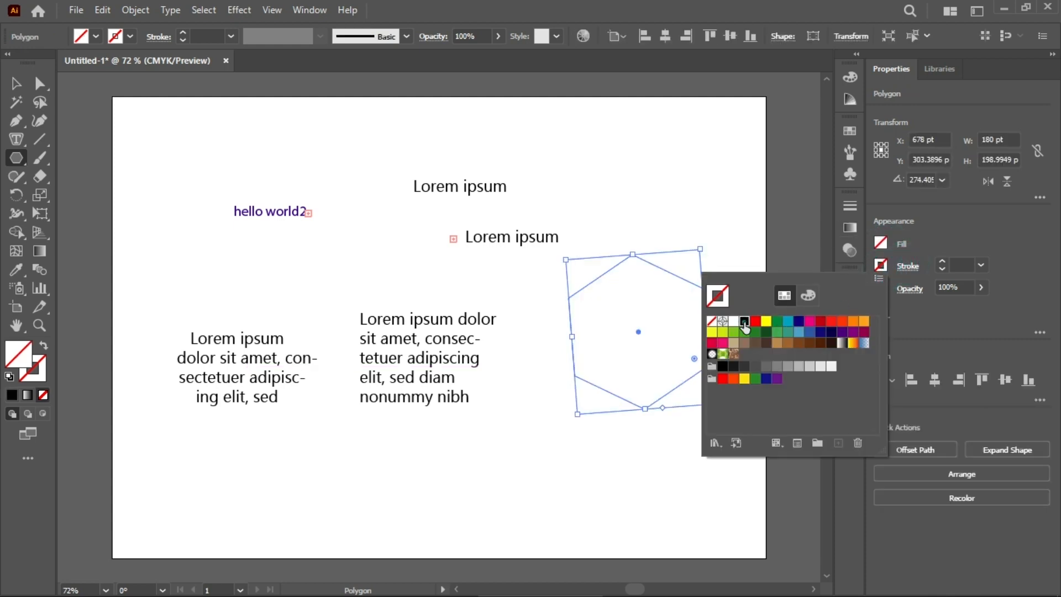
pyautogui.click(744, 323)
pyautogui.click(741, 258)
pyautogui.click(579, 335)
pyautogui.click(16, 83)
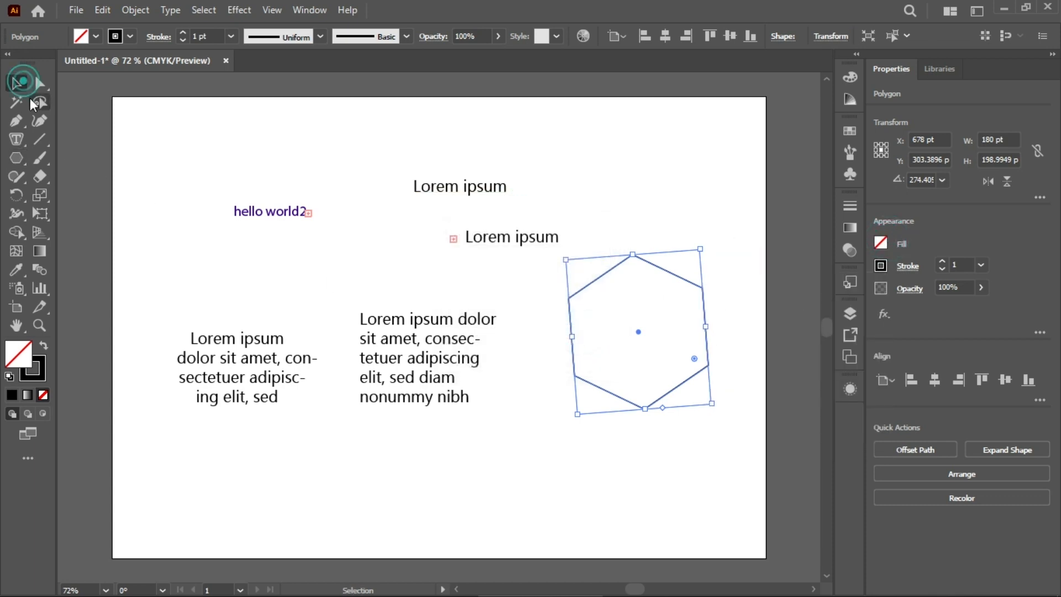
# - Turn the hexagon into an area text with the Area Type tool, clear its placeholder text and return to the Selection tool
pyautogui.click(17, 142)
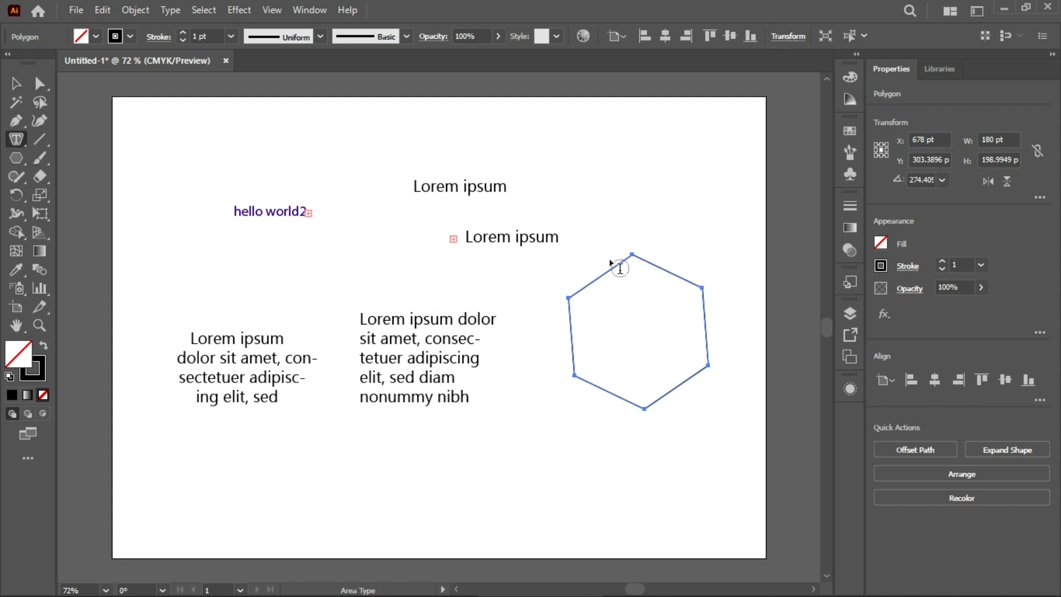
pyautogui.click(604, 276)
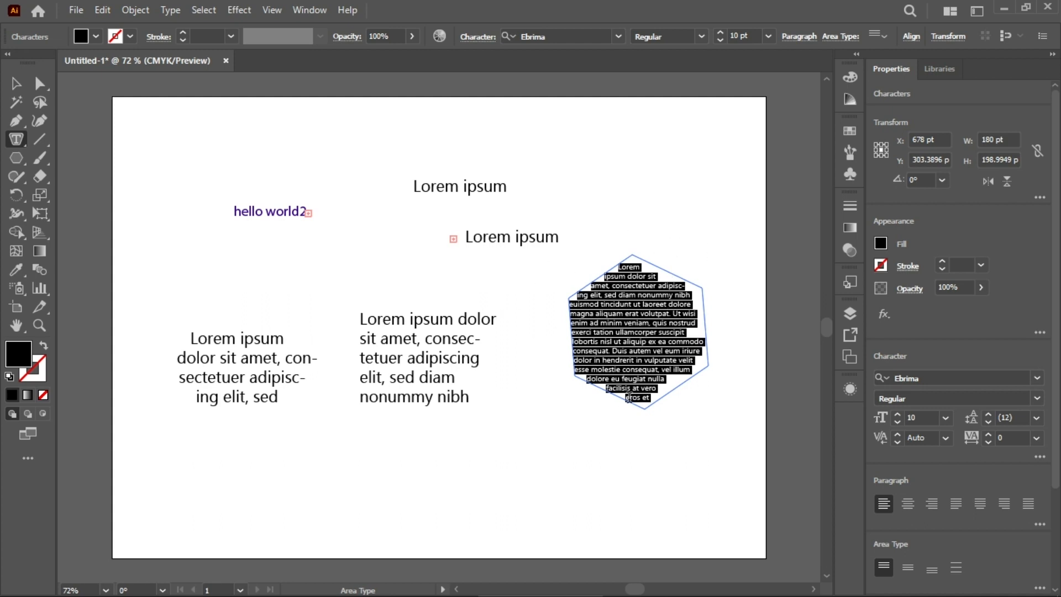
pyautogui.press('Delete')
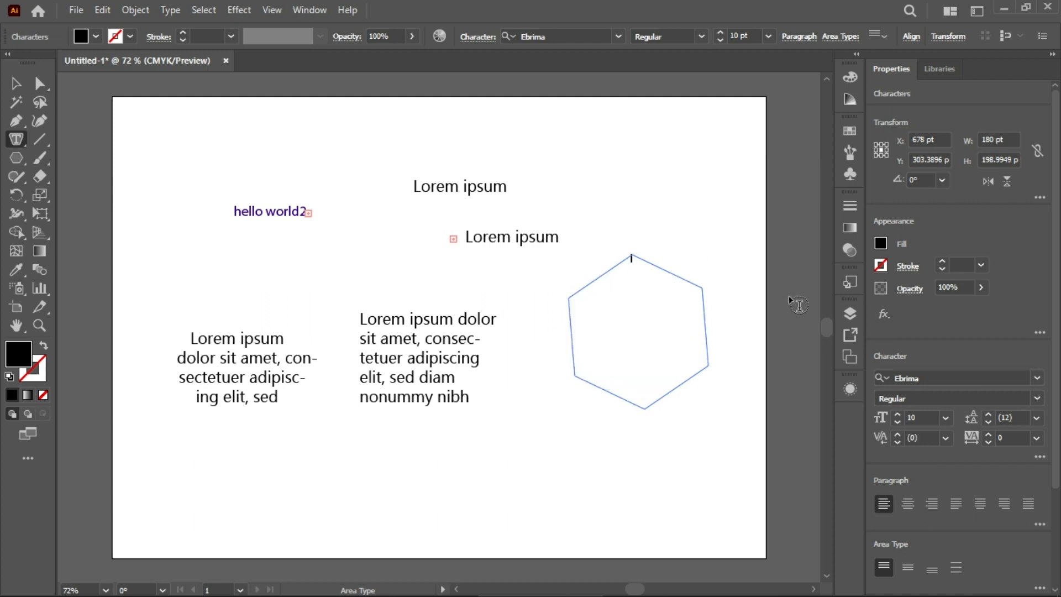
pyautogui.click(17, 83)
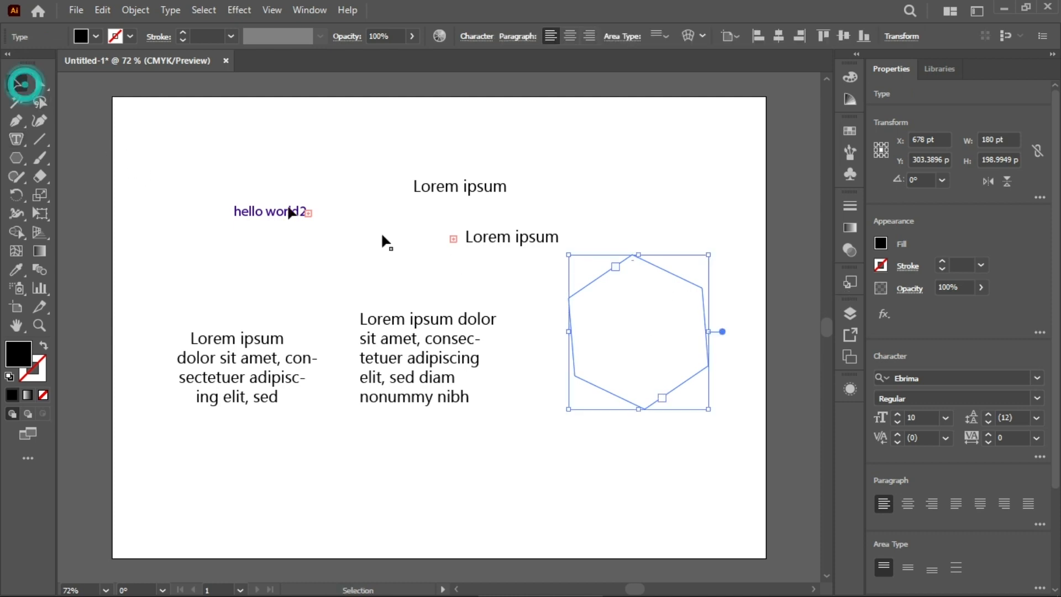
# - Delete the hexagonal text frame and all the remaining text objects from the artboard
pyautogui.click(684, 285)
pyautogui.press('Delete')
pyautogui.click(429, 360)
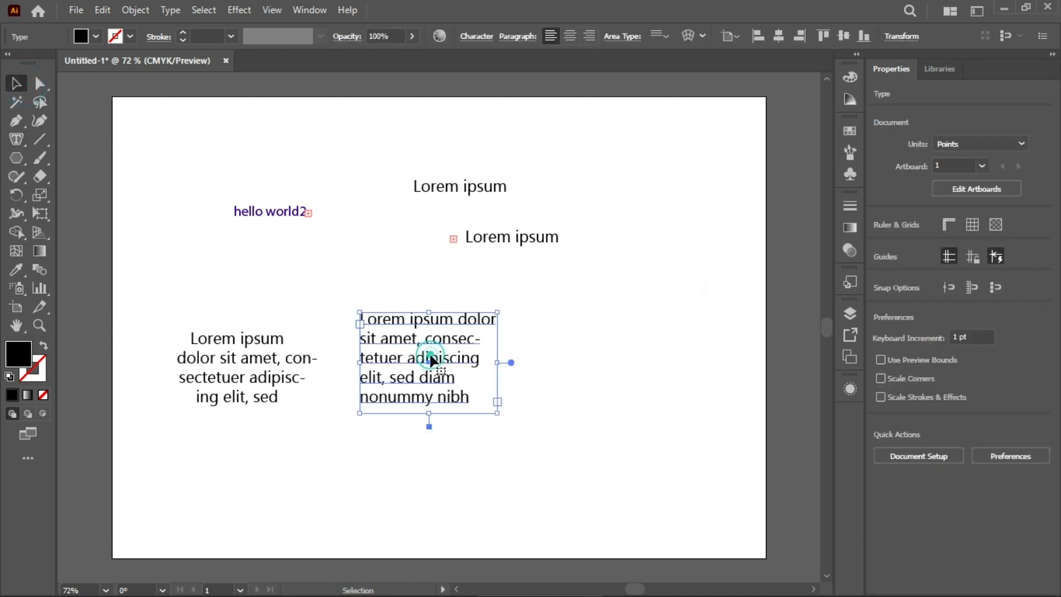
pyautogui.press('Delete')
pyautogui.click(274, 352)
pyautogui.press('Delete')
pyautogui.click(517, 238)
pyautogui.press('Delete')
pyautogui.click(452, 187)
pyautogui.press('Delete')
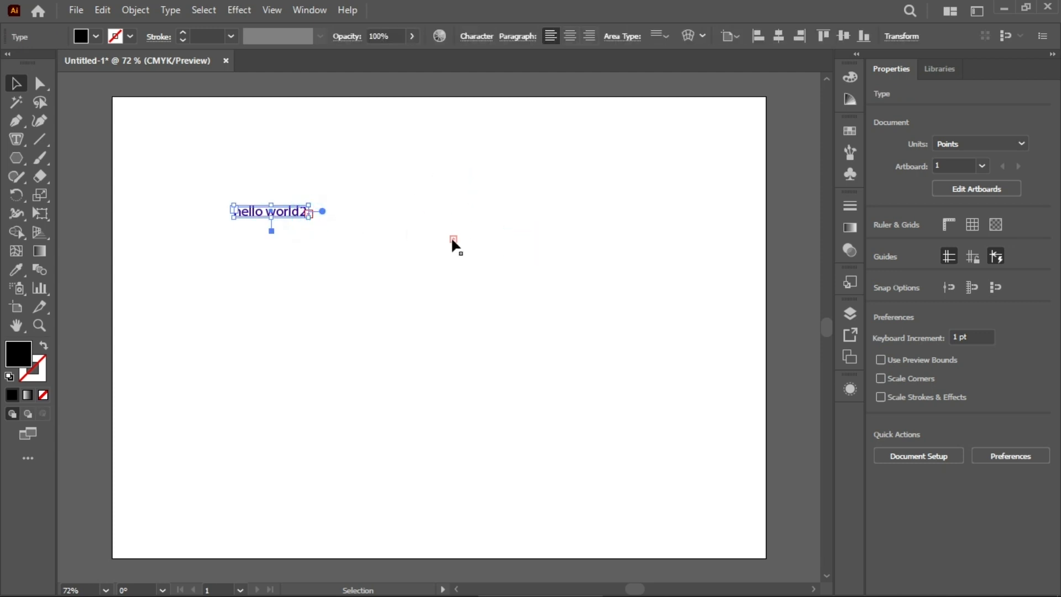
pyautogui.press('Delete')
pyautogui.click(286, 212)
pyautogui.press('Delete')
pyautogui.click(452, 241)
pyautogui.press('Delete')
pyautogui.click(428, 304)
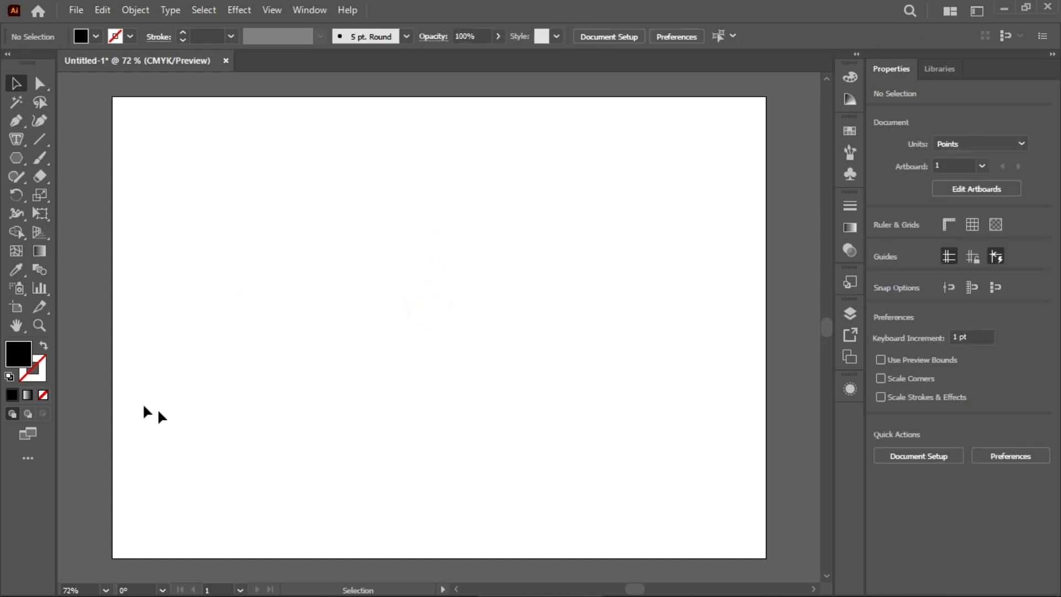
# - Draw an open wavy path about 403 pt wide and 43 pt high across the middle of the artboard with the Pen tool
pyautogui.click(20, 121)
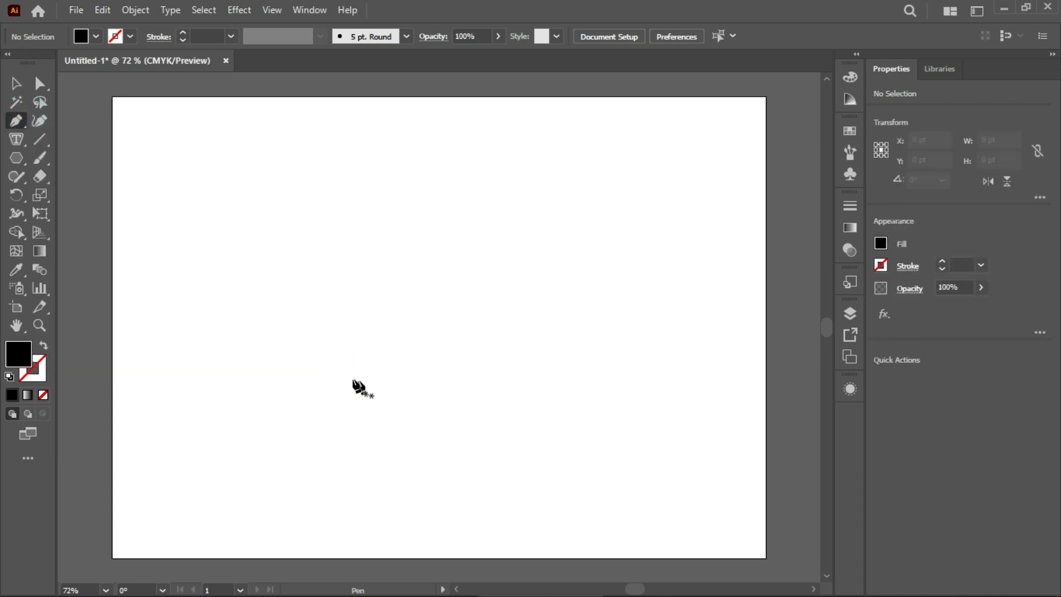
pyautogui.click(224, 307)
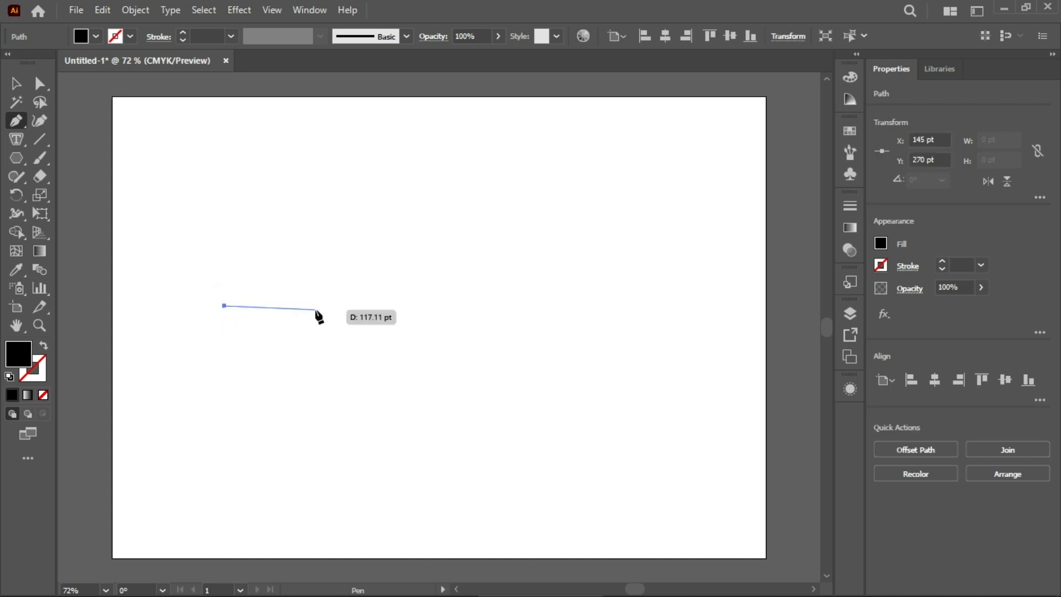
pyautogui.moveTo(329, 306); pyautogui.dragTo(383, 352)
pyautogui.moveTo(539, 306); pyautogui.dragTo(587, 365)
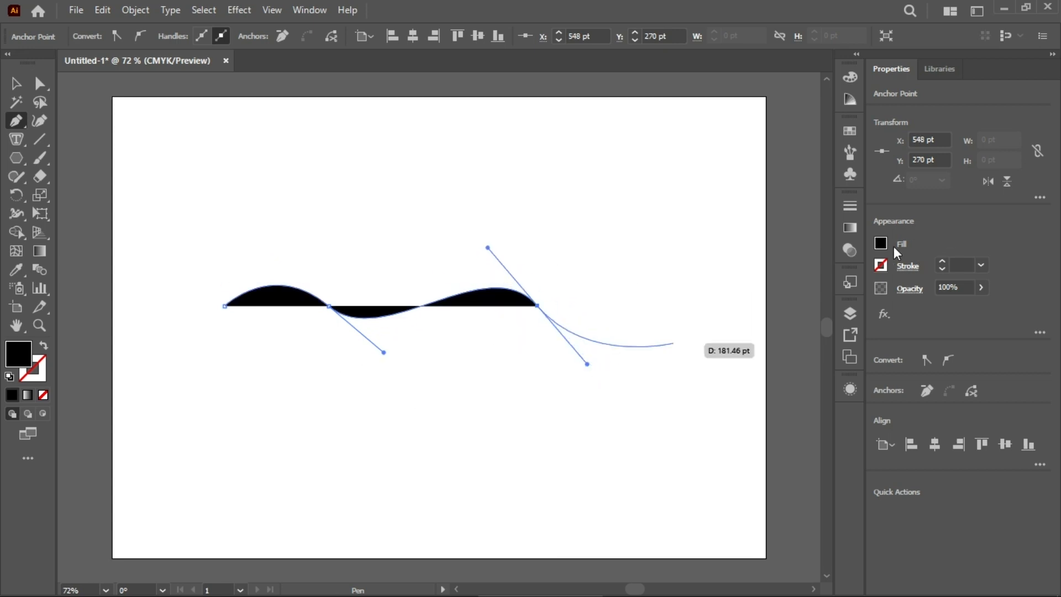
# - Remove the wavy path's fill, give it a black stroke, and finish and deselect the path
pyautogui.click(883, 244)
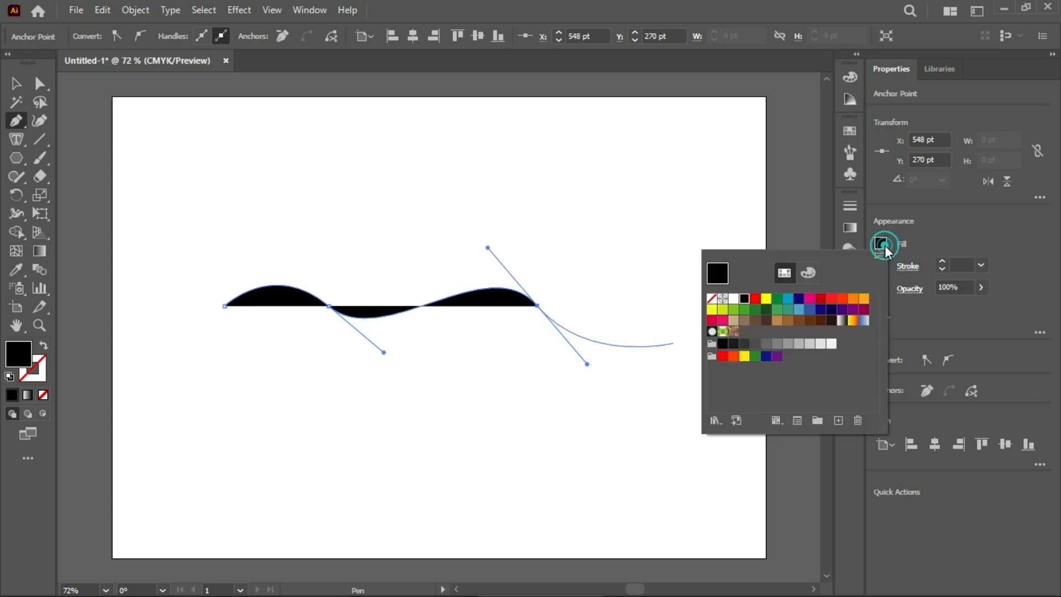
pyautogui.click(713, 299)
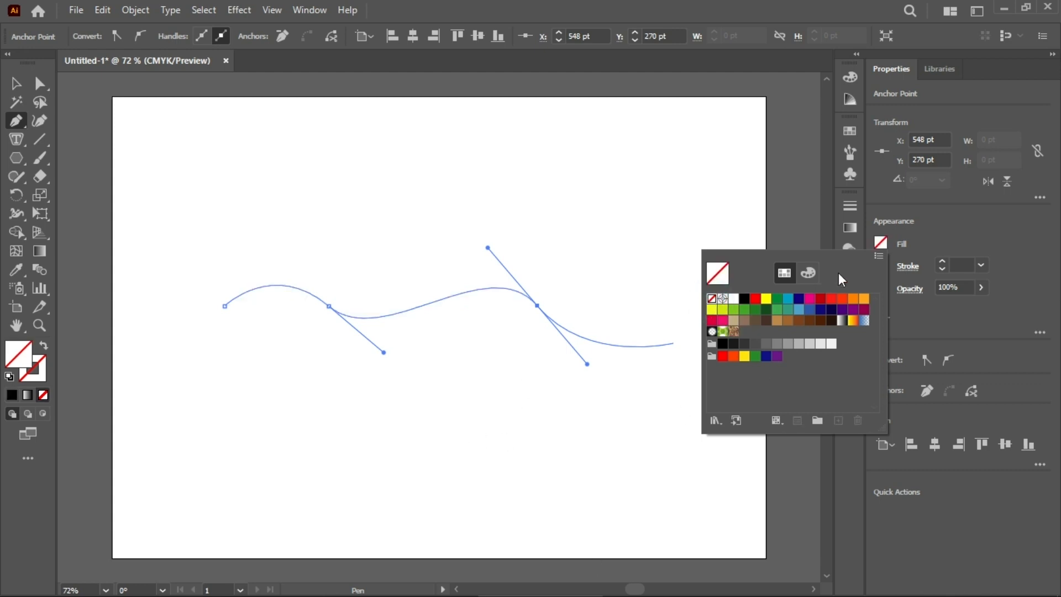
pyautogui.click(917, 248)
pyautogui.click(882, 267)
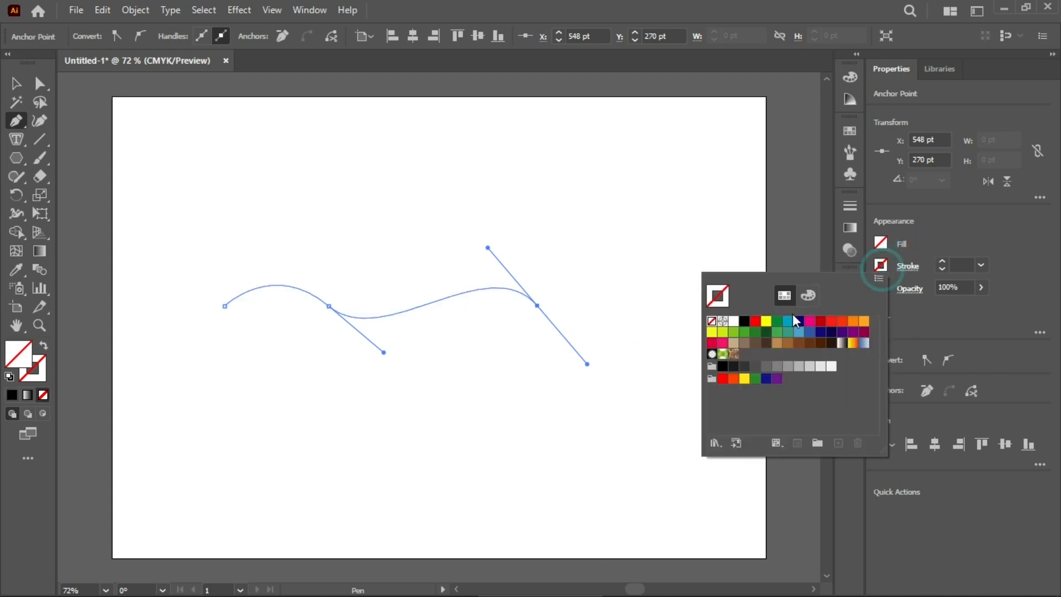
pyautogui.click(744, 322)
pyautogui.click(917, 242)
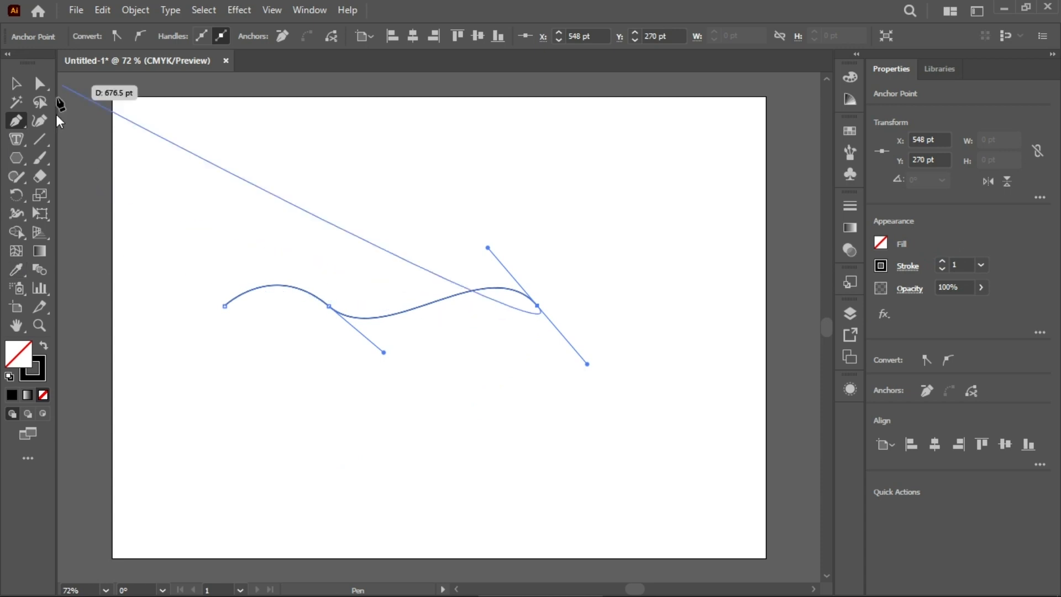
pyautogui.click(15, 82)
pyautogui.click(171, 166)
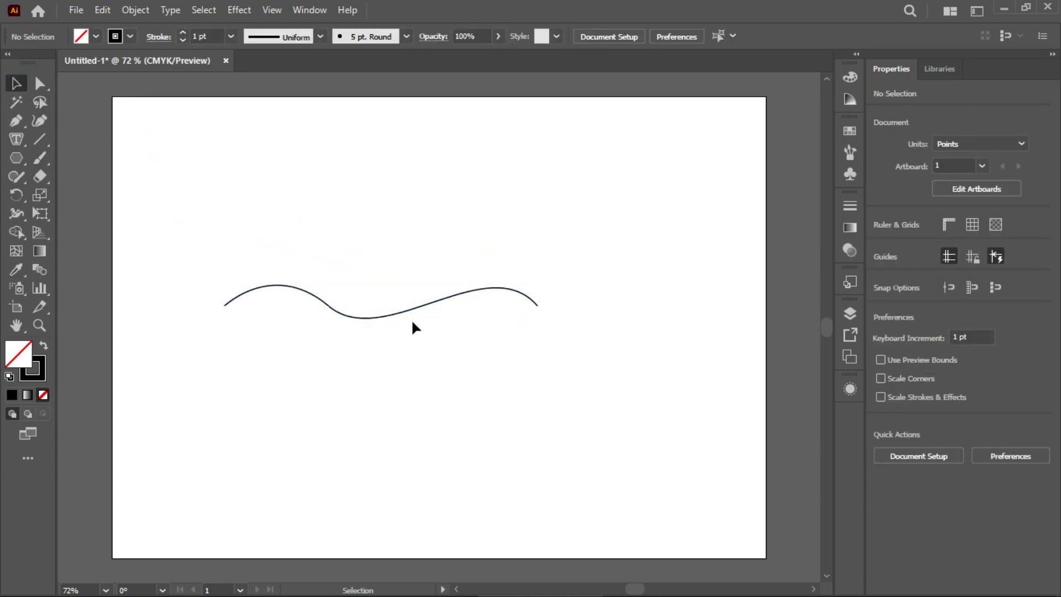
# - Fill the open wavy path with placeholder text using the Area Type tool
pyautogui.click(7, 153)
pyautogui.click(16, 138)
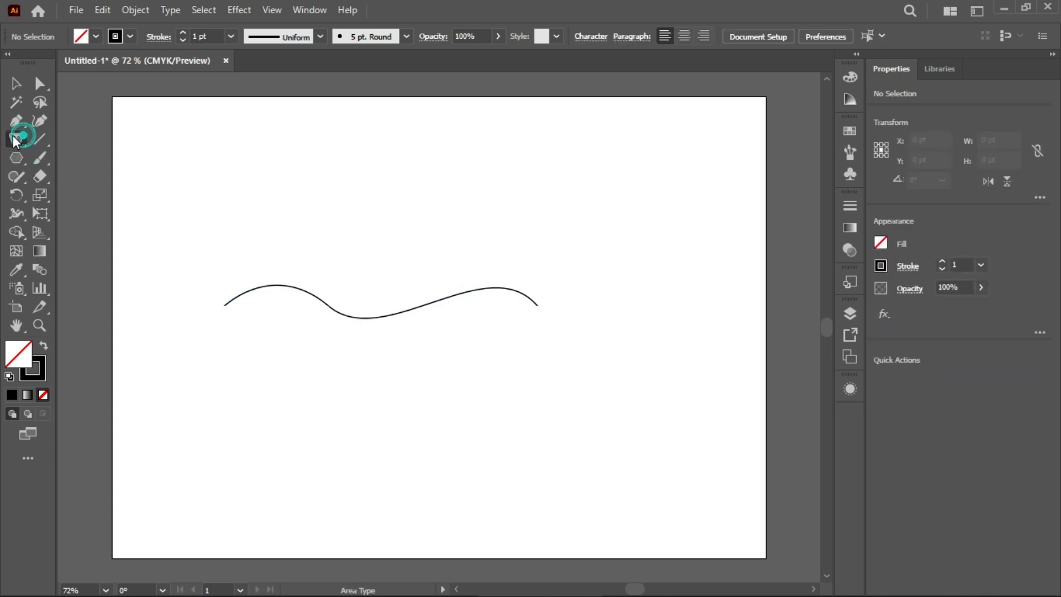
pyautogui.click(247, 292)
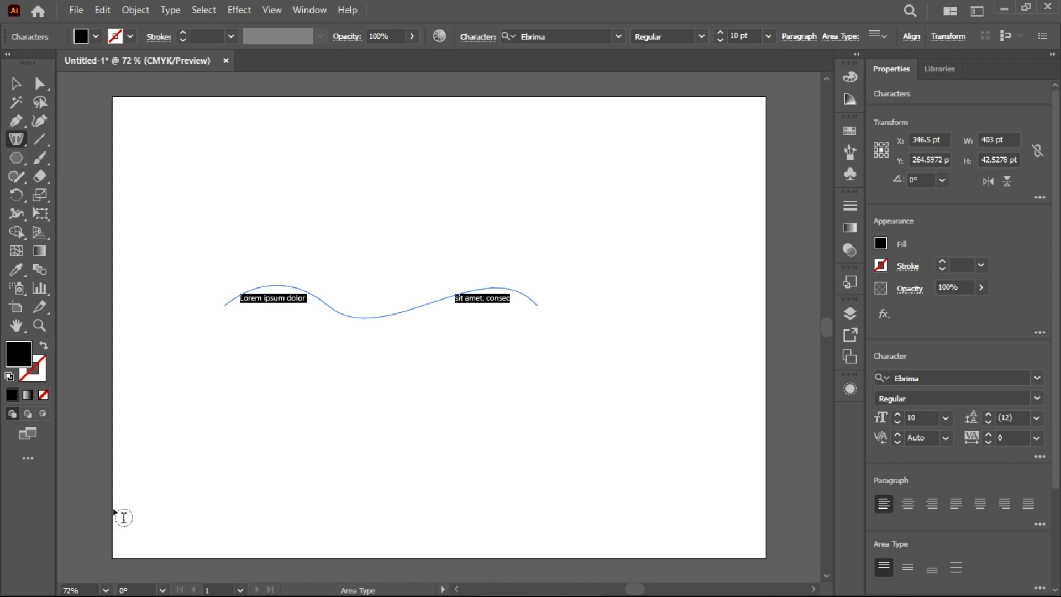
# - Draw an open zigzag path of four straight segments, about 368 by 97 pt, below the wavy text and remove its fill
pyautogui.click(16, 125)
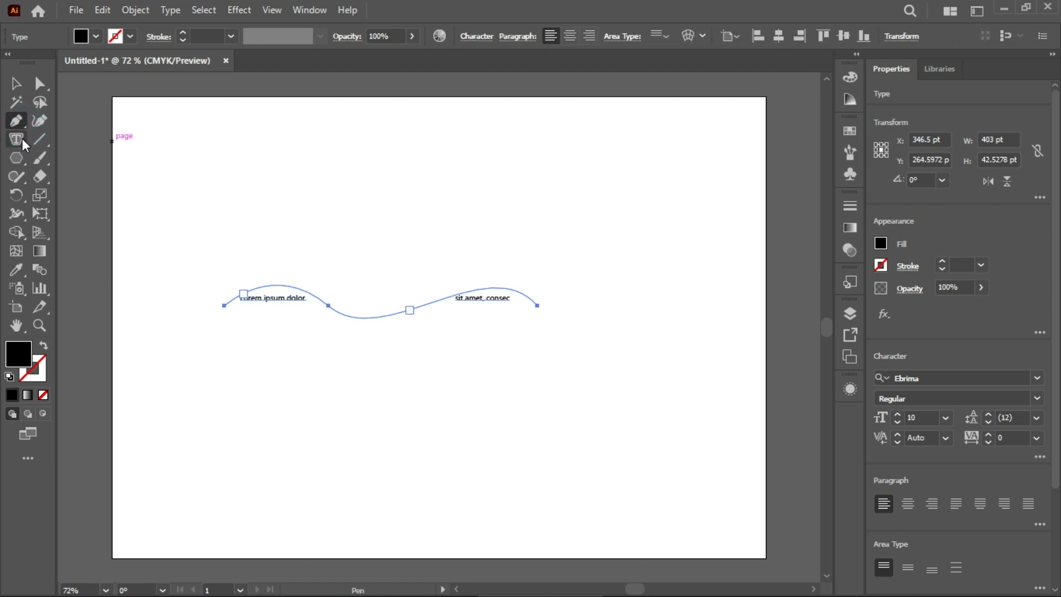
pyautogui.click(231, 476)
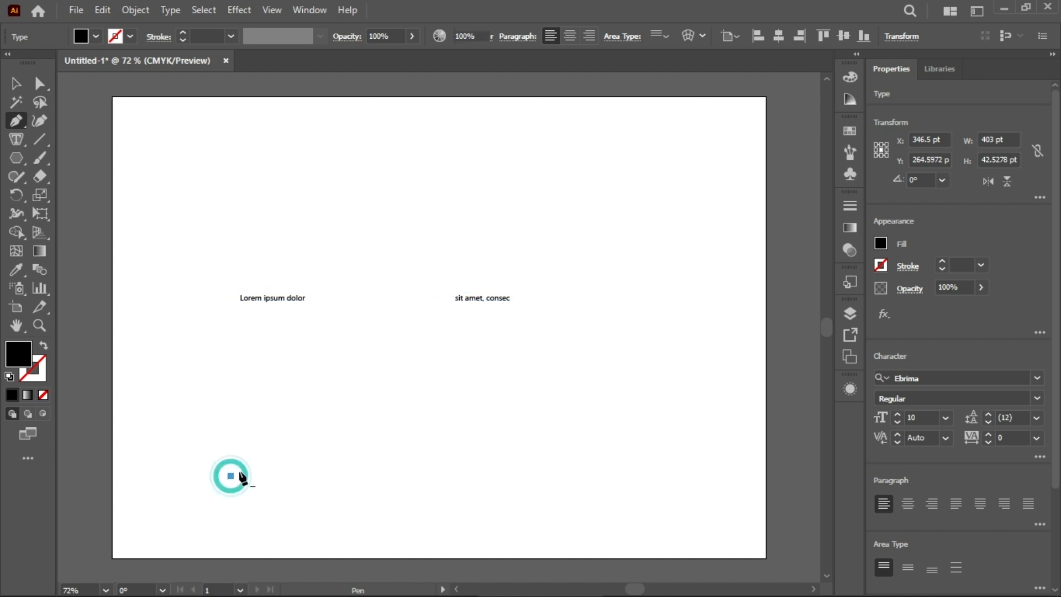
pyautogui.click(303, 400)
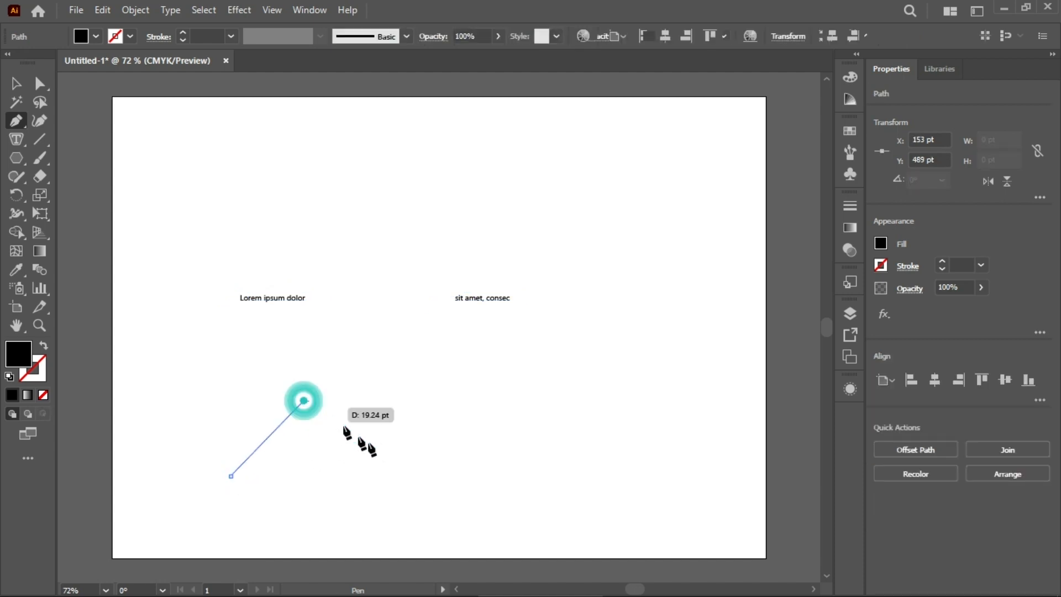
pyautogui.click(382, 471)
pyautogui.click(450, 400)
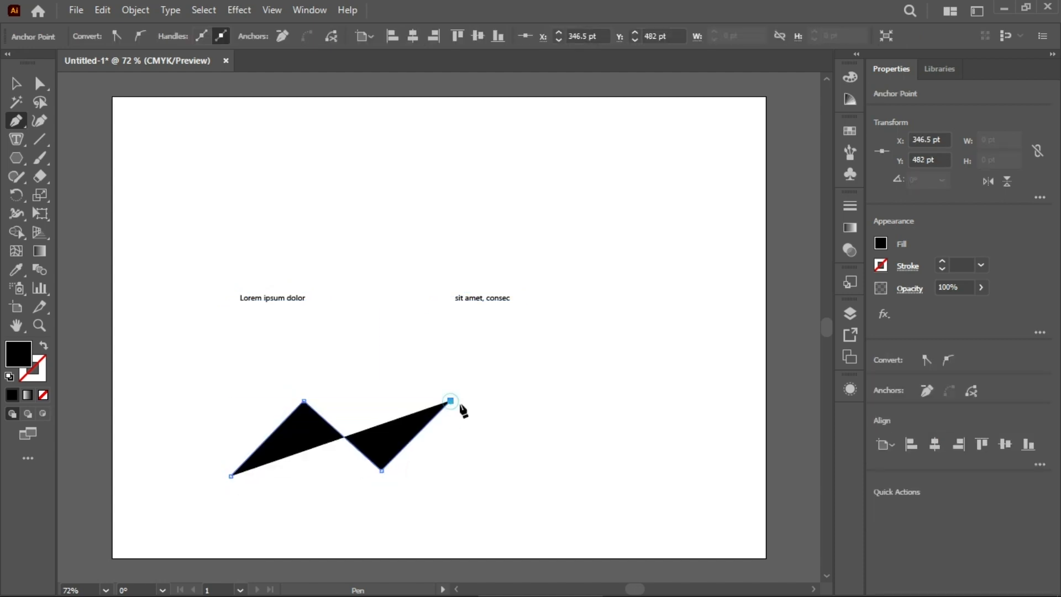
pyautogui.click(516, 444)
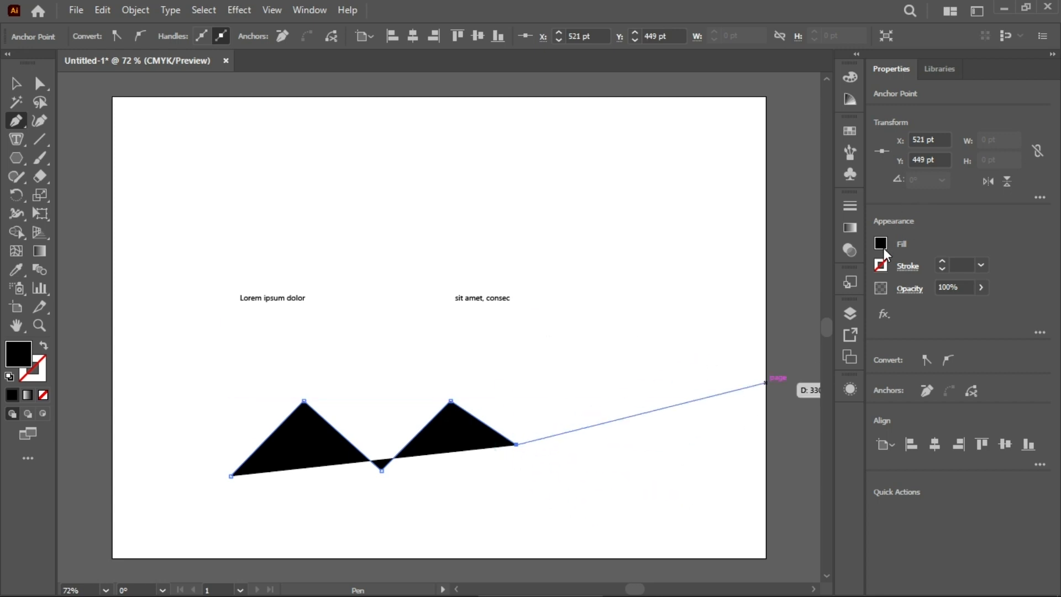
pyautogui.click(880, 244)
pyautogui.click(712, 299)
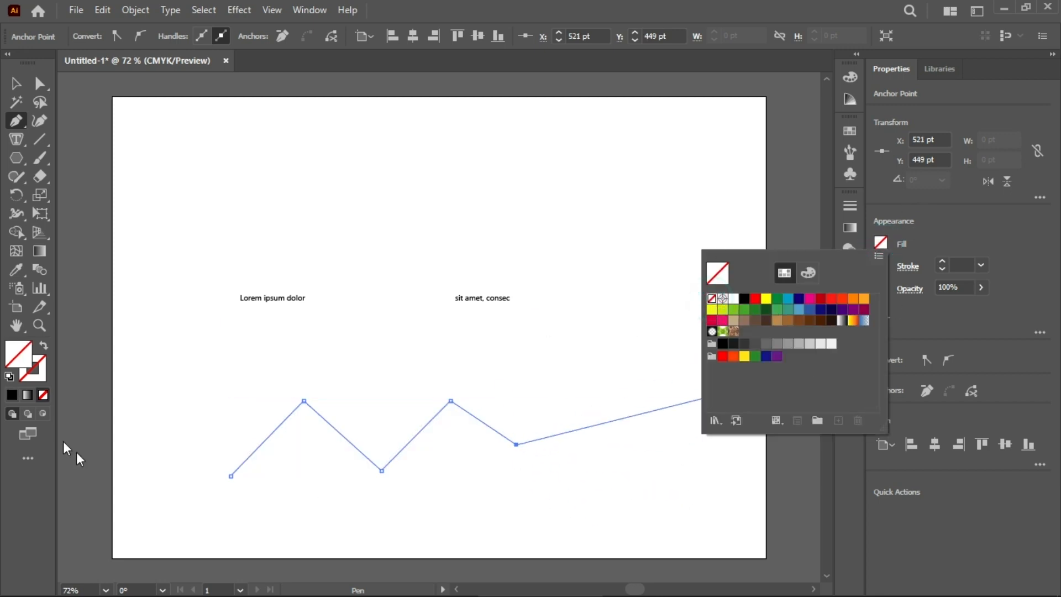
pyautogui.click(20, 142)
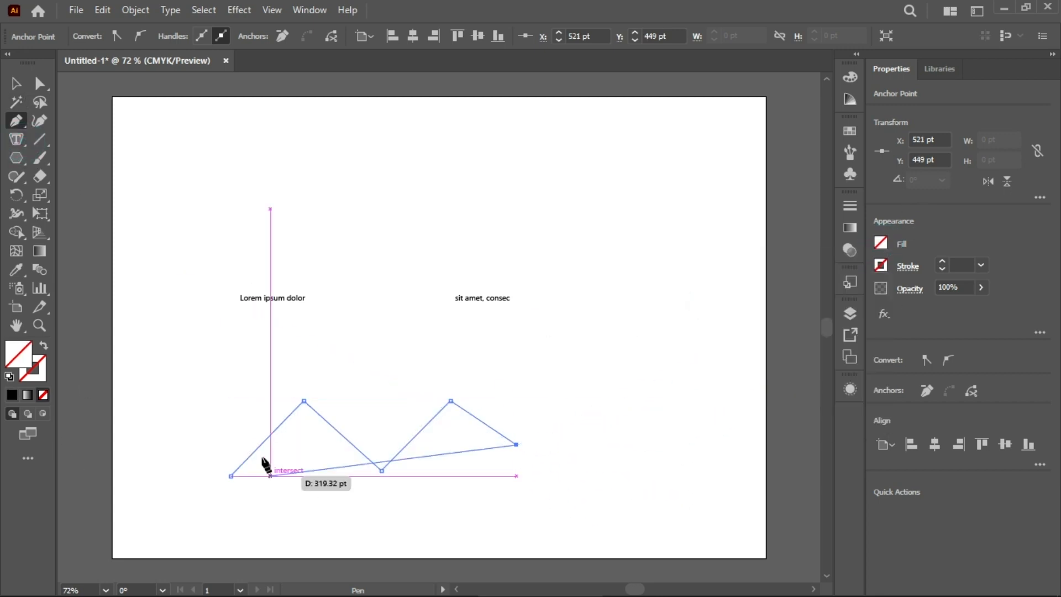
pyautogui.click(255, 450)
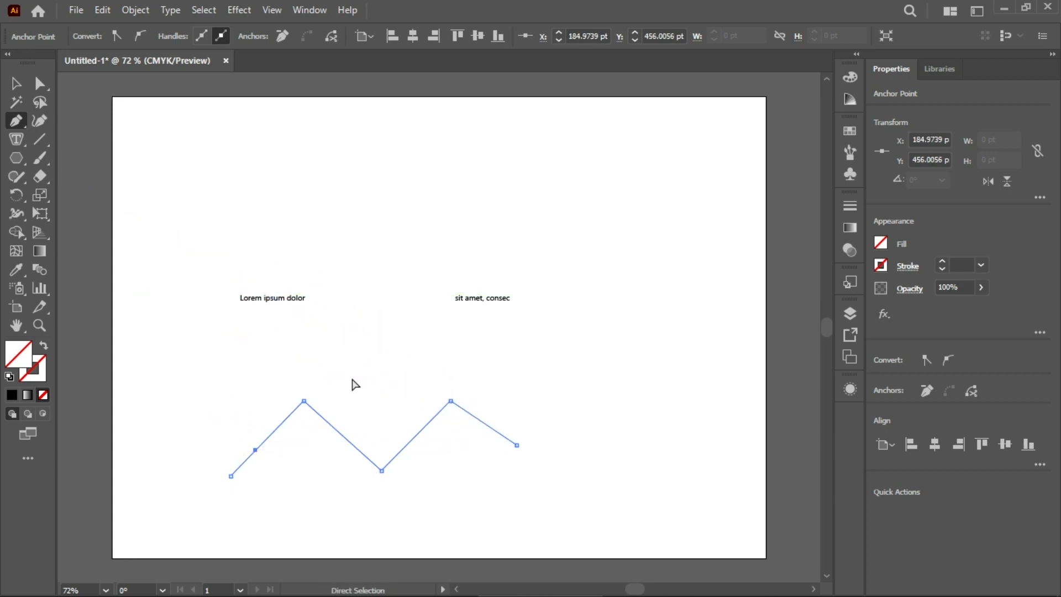
pyautogui.hotkey('ctrl', 'z')
# - Fill the zigzag path with placeholder text using the Area Type tool
pyautogui.click(14, 142)
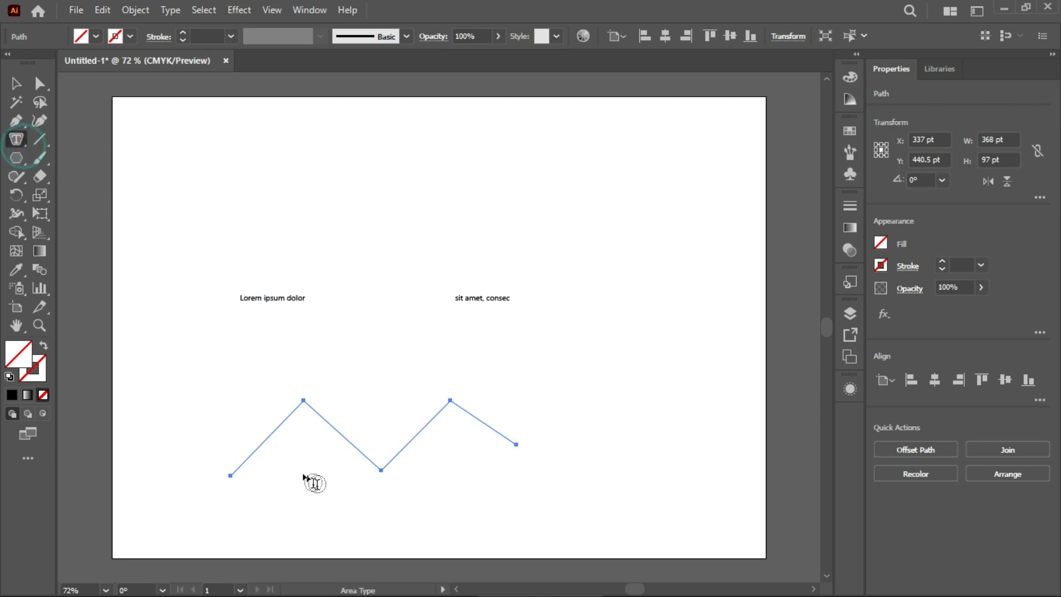
pyautogui.click(269, 437)
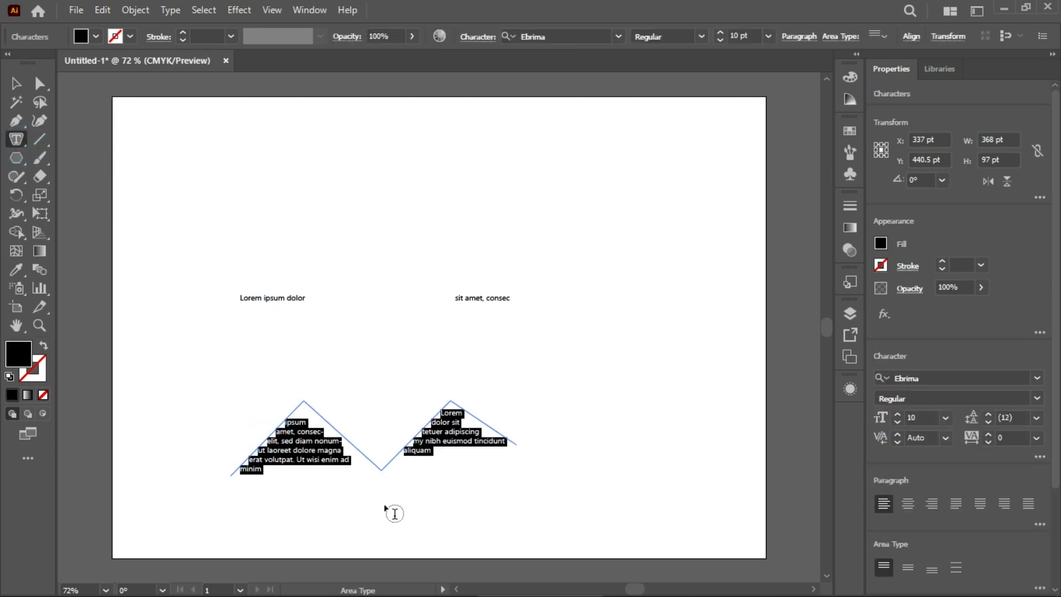